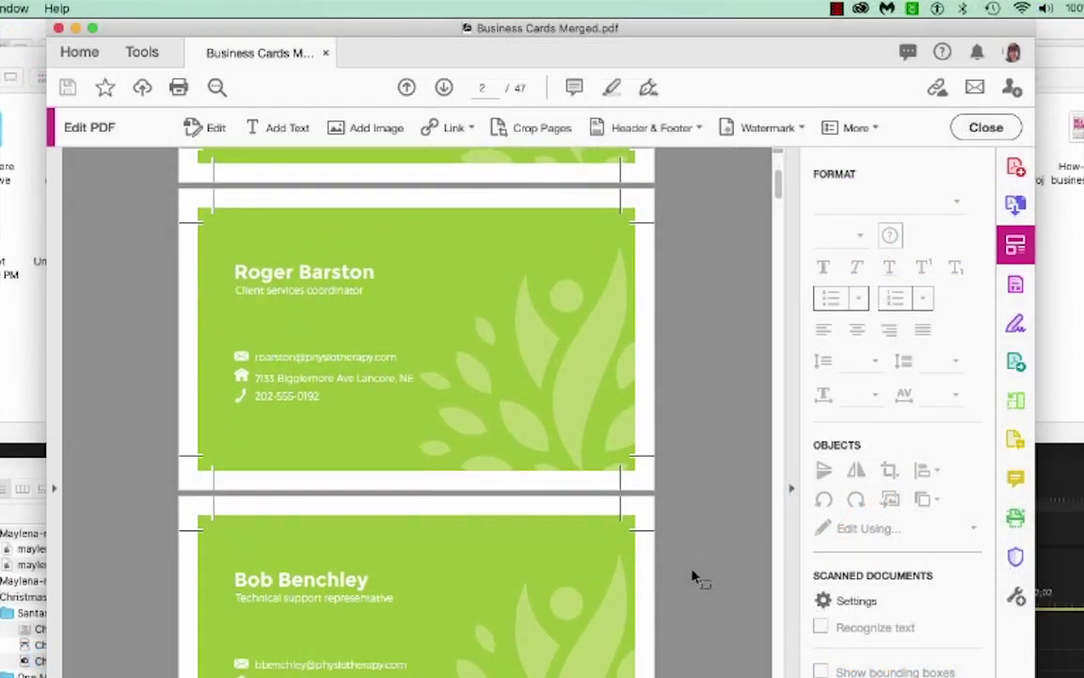
Scroll down the contact spreadsheet, then switch to Adobe InDesign's Home screen
scroll(695, 577, "down", 2)
scroll(695, 577, "down", 1)
scroll(695, 576, "down", 6)
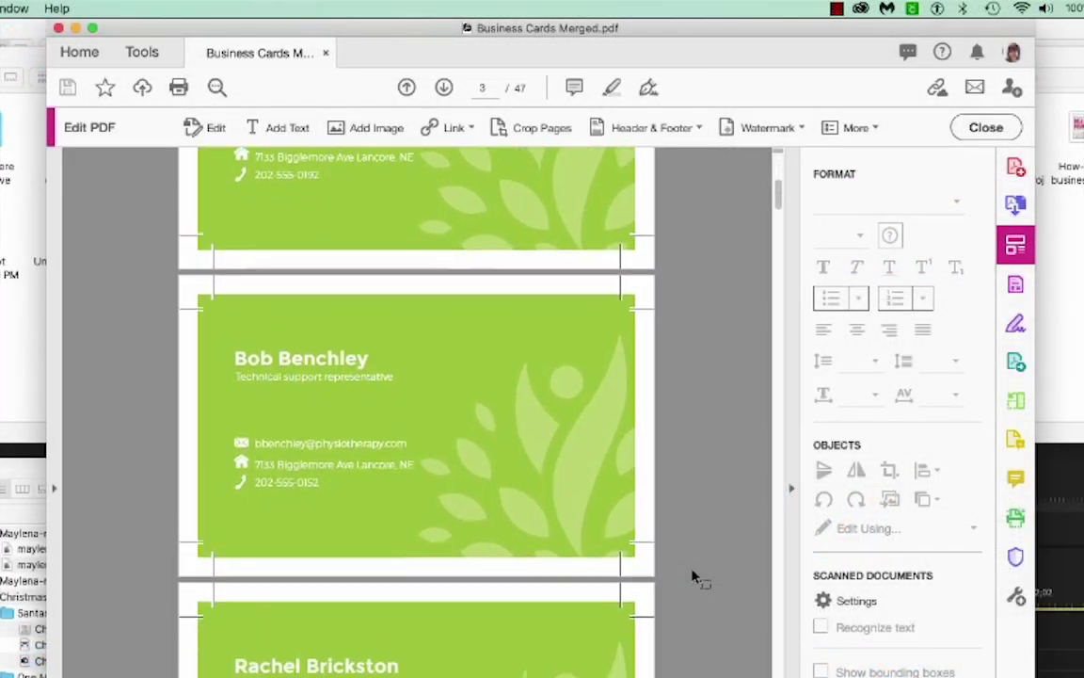
scroll(694, 577, "down", 4)
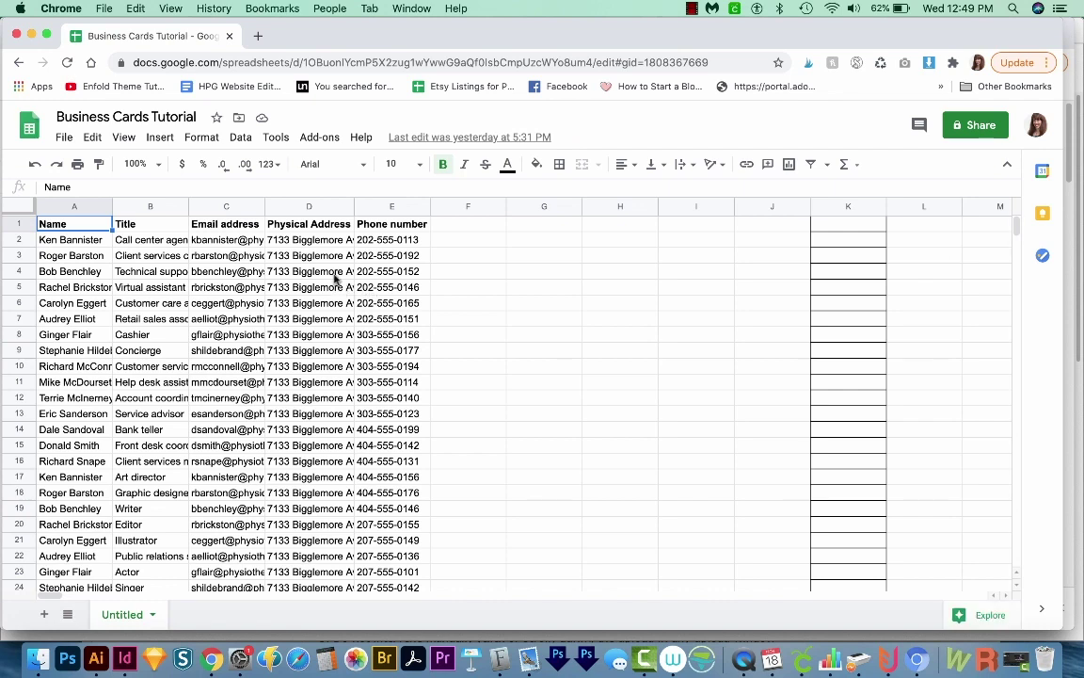
left_click(128, 662)
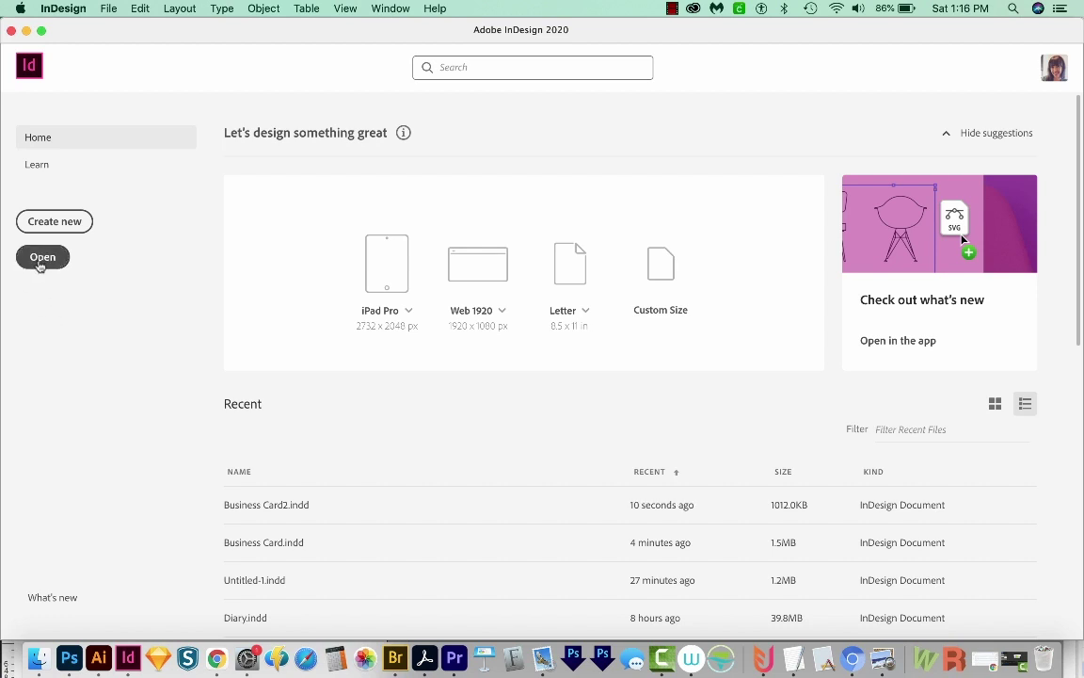
Open Business Card2.indd from InDesign's Home screen
left_click(41, 259)
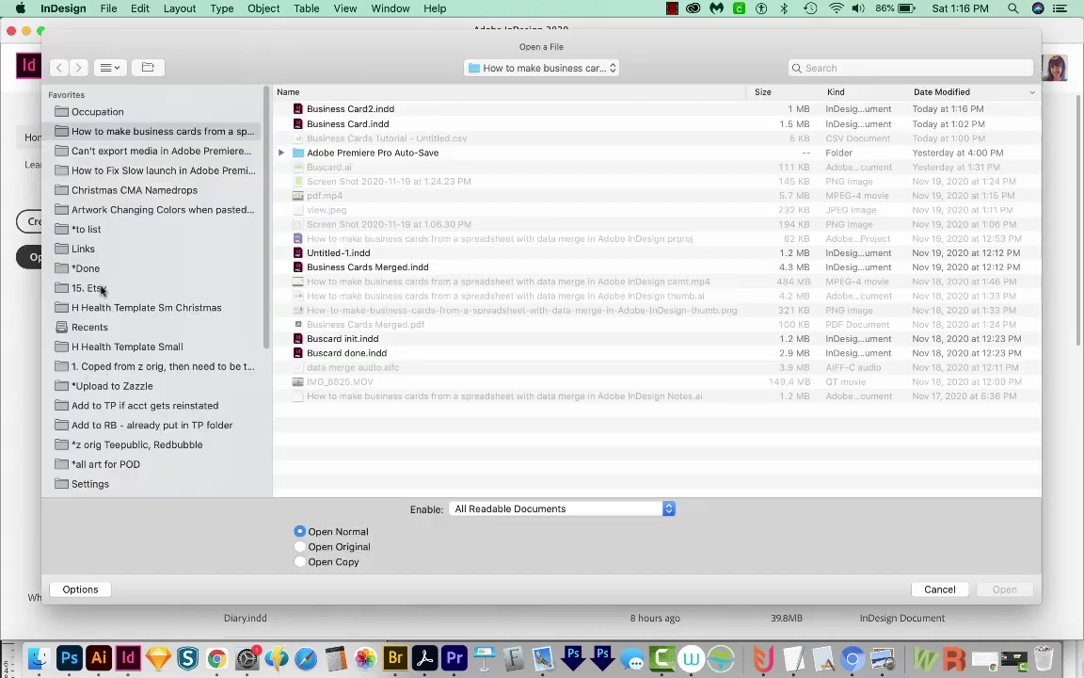
left_click(398, 109)
double_click(398, 109)
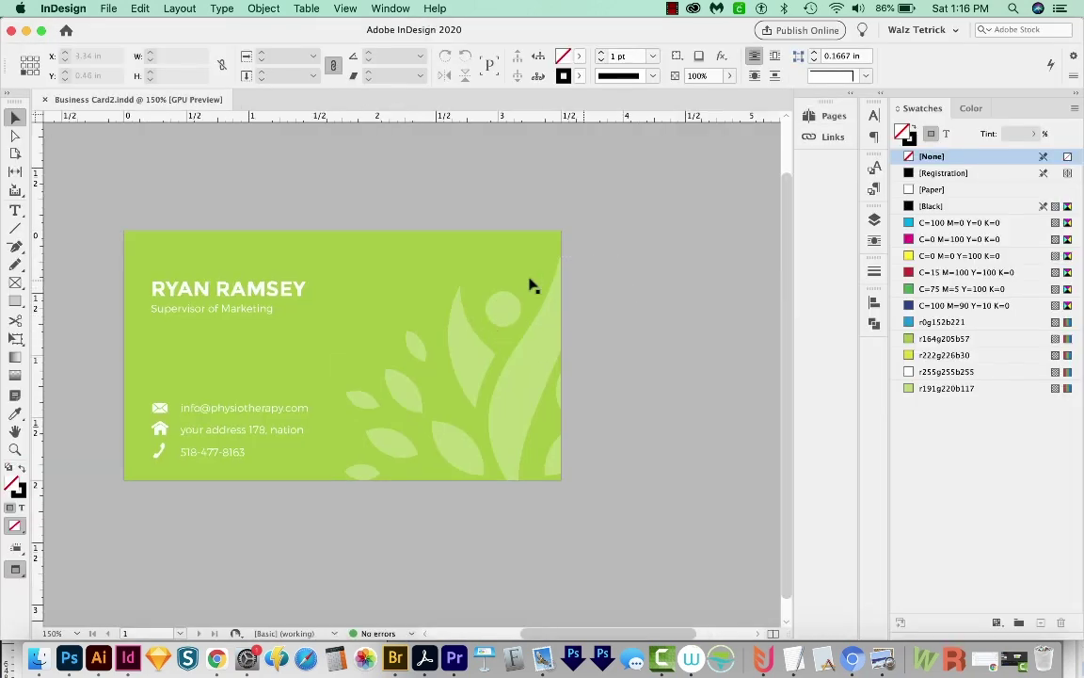
In Document Setup, give the single 3.5 × 2 in US Business Card page a 0.125 in bleed on every side
left_click(108, 9)
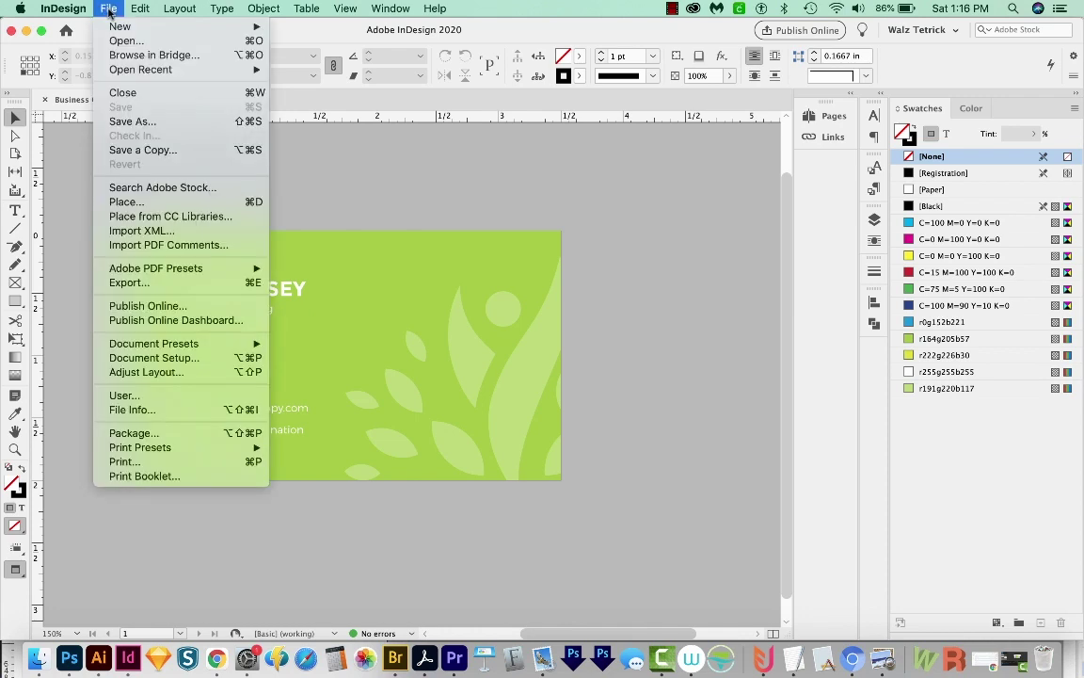
left_click(209, 363)
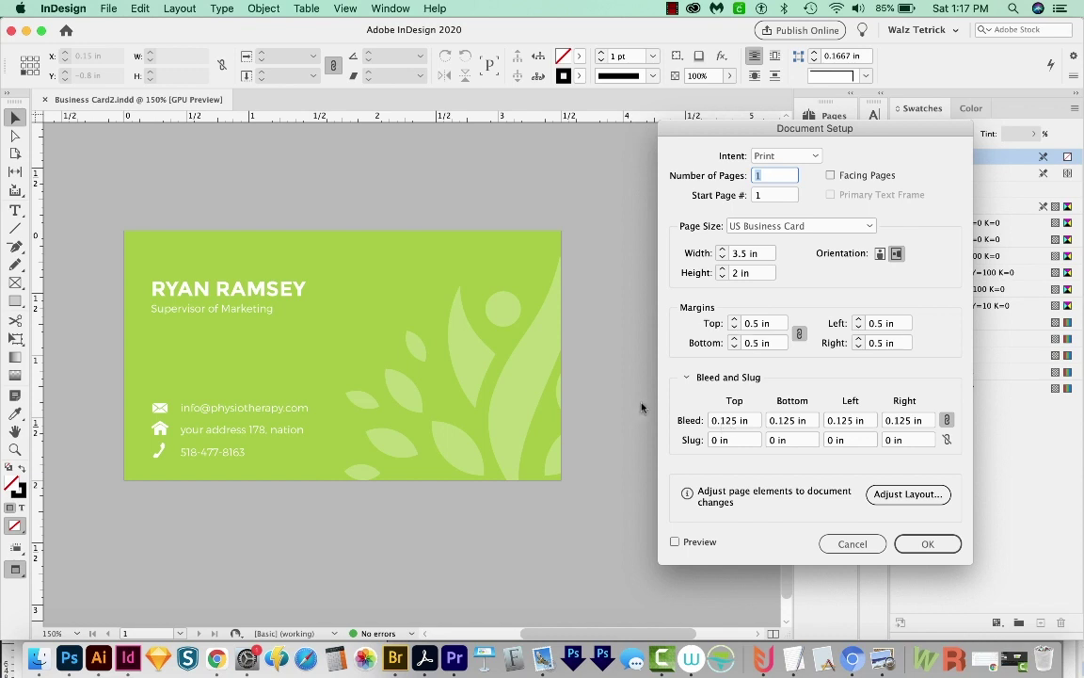
left_click(727, 421)
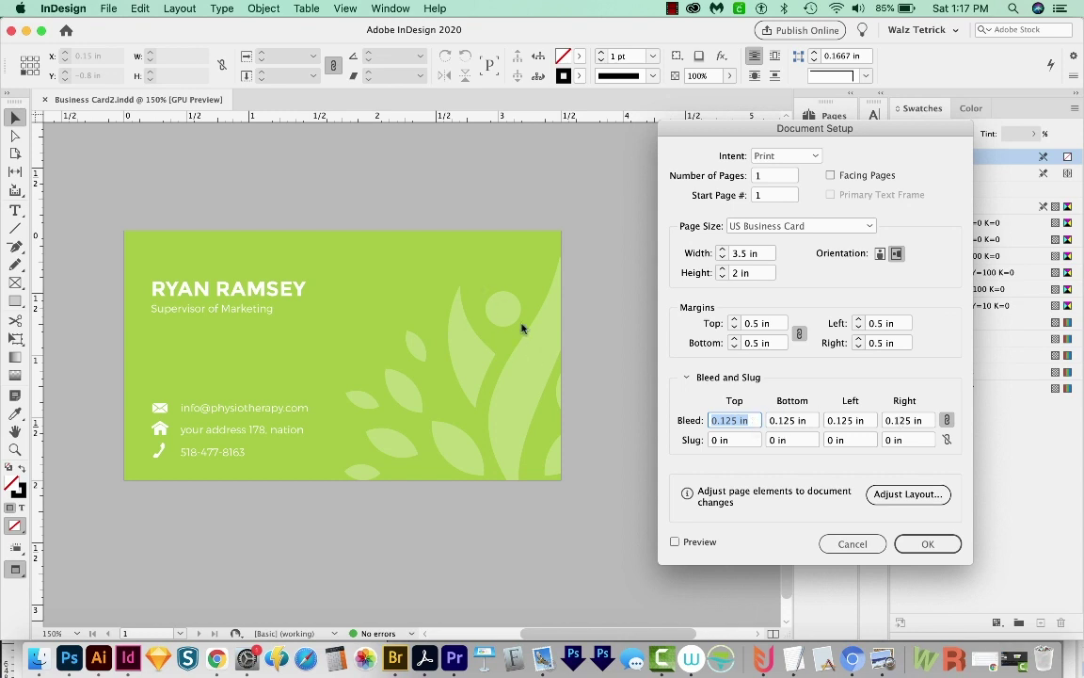
left_click(935, 547)
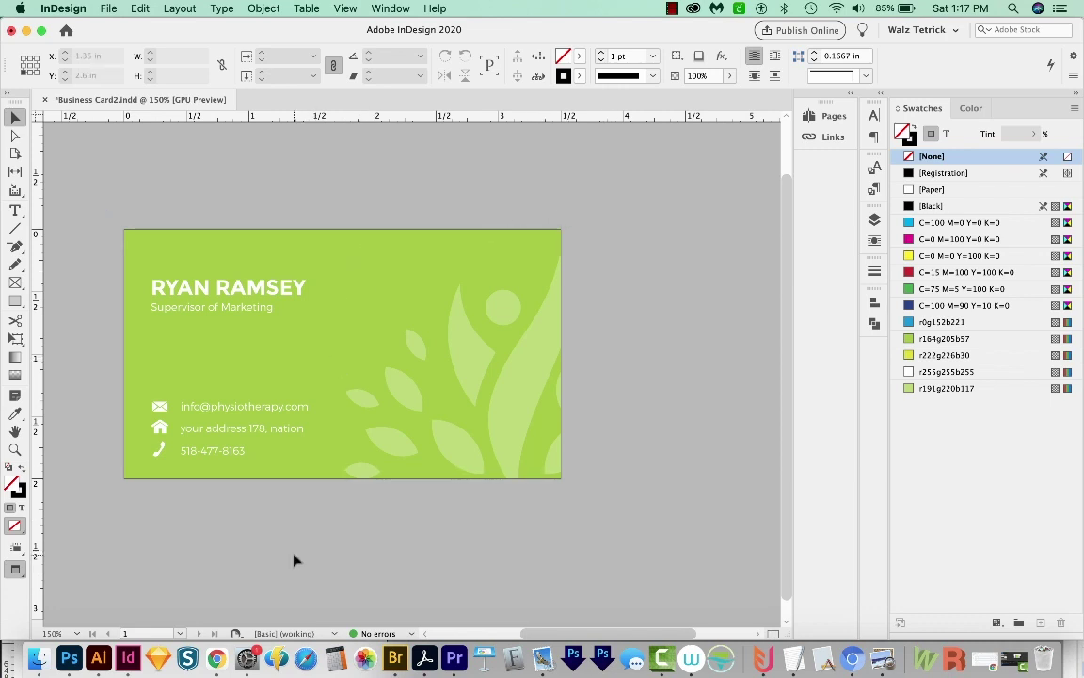
In Normal view, stretch the green background rectangle to the bleed edges, 3.7967 × 2.2851 in
key("w")
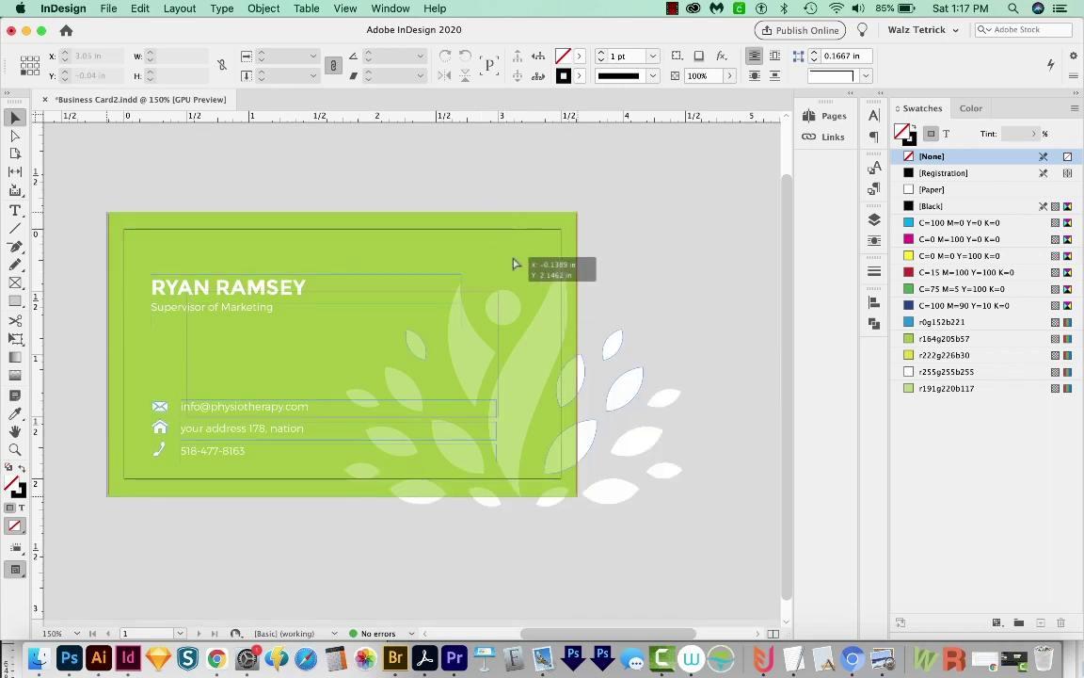
left_click_drag(515, 265, 516, 325)
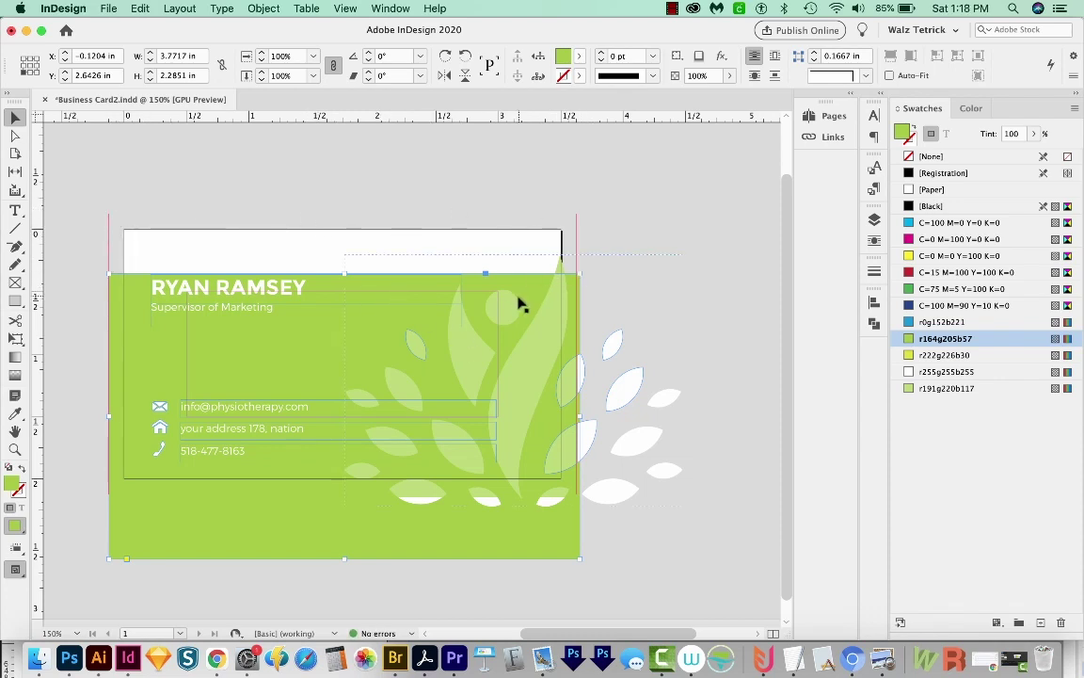
left_click_drag(520, 303, 533, 224)
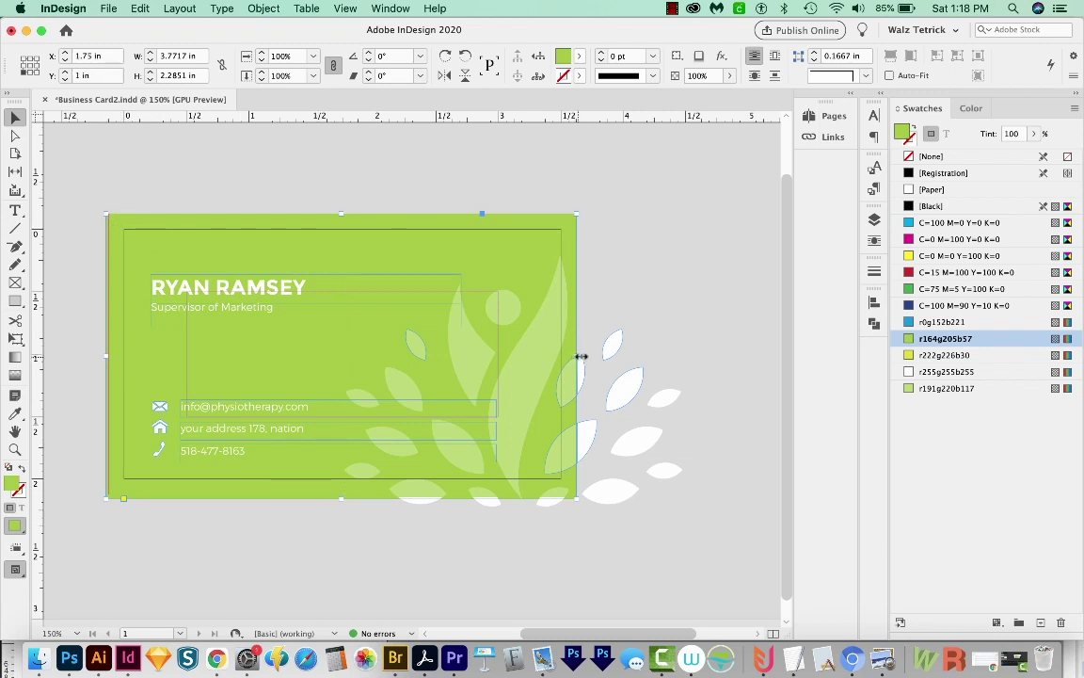
left_click_drag(582, 356, 583, 355)
left_click_drag(340, 213, 343, 211)
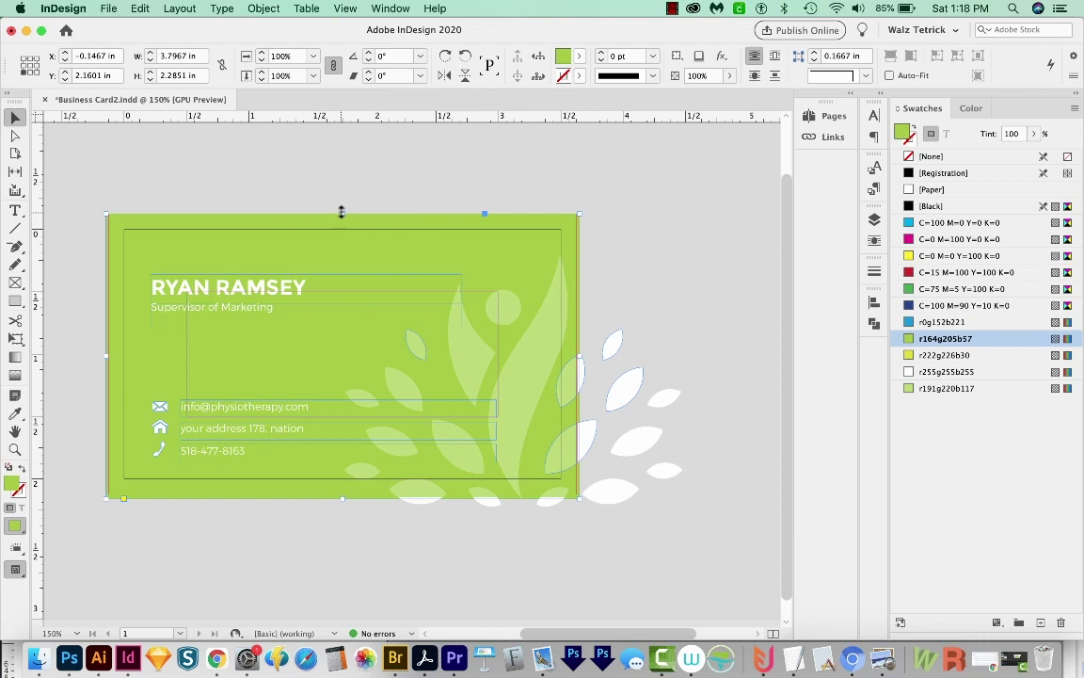
left_click_drag(342, 211, 342, 208)
left_click(215, 301)
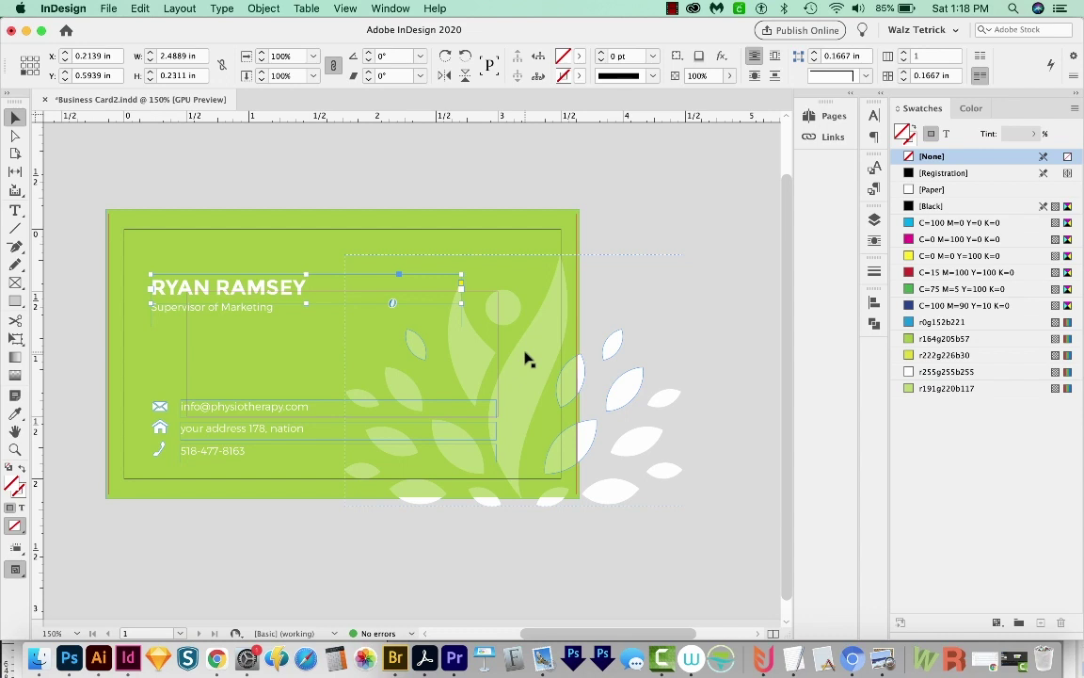
key("super+shift+a")
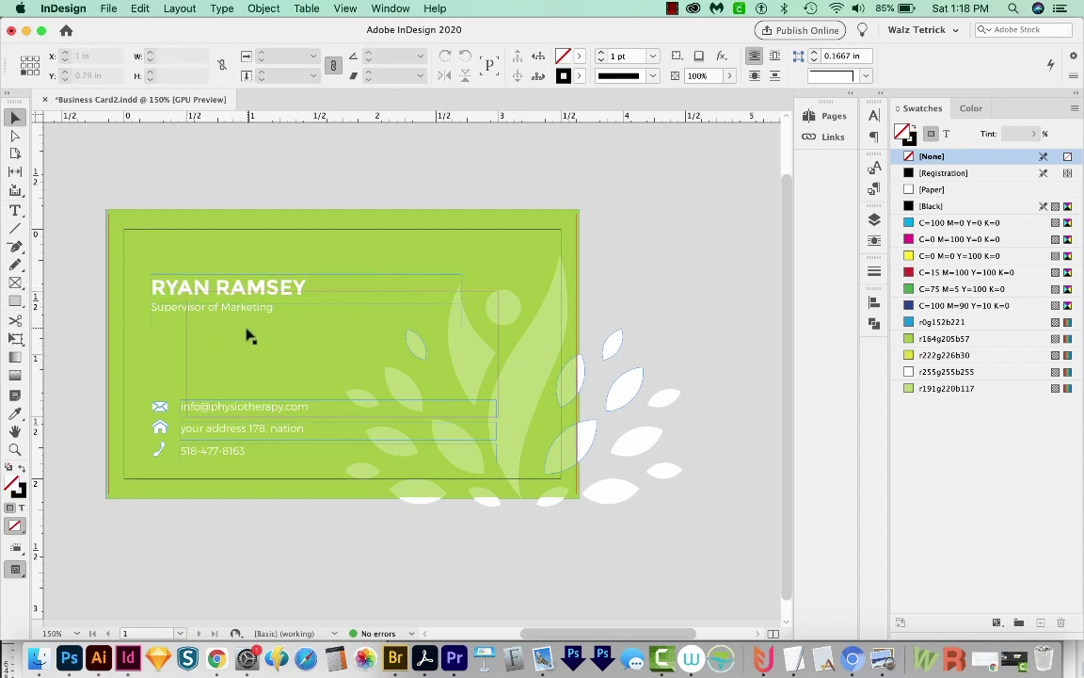
left_click(212, 285)
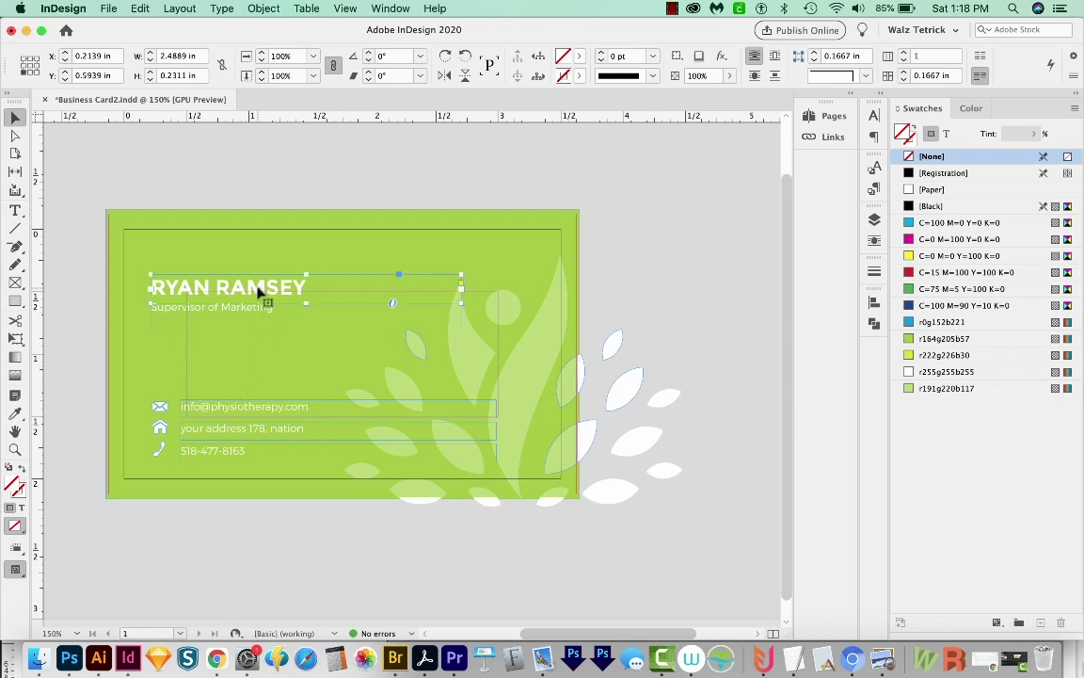
left_click(282, 309, "shift")
left_click_drag(461, 303, 482, 302)
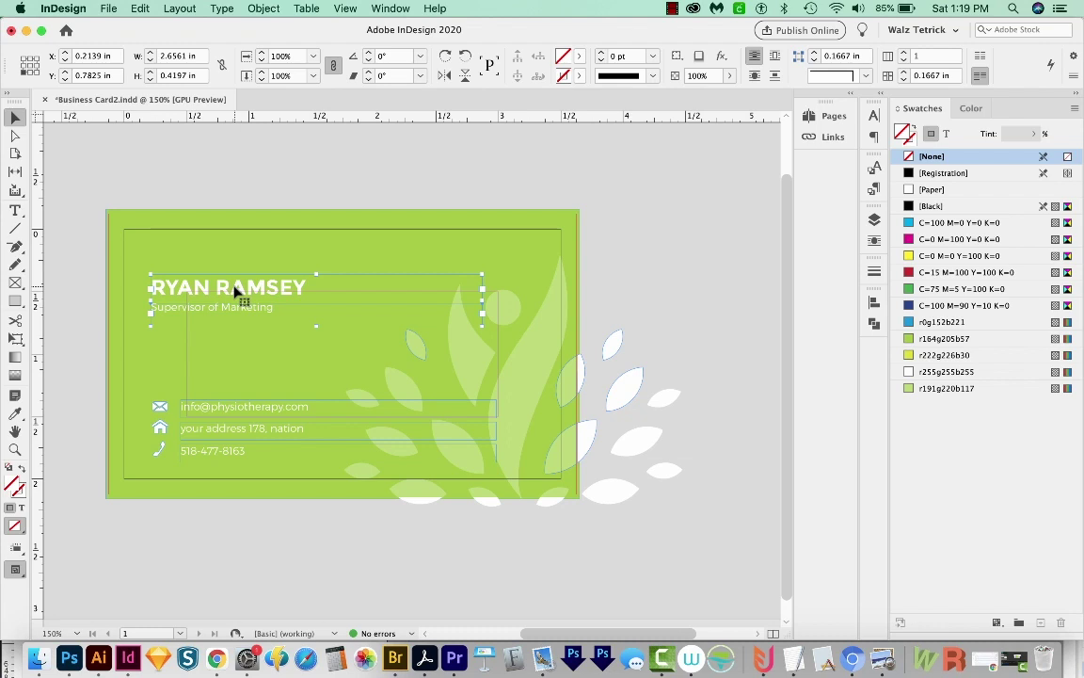
left_click(208, 569)
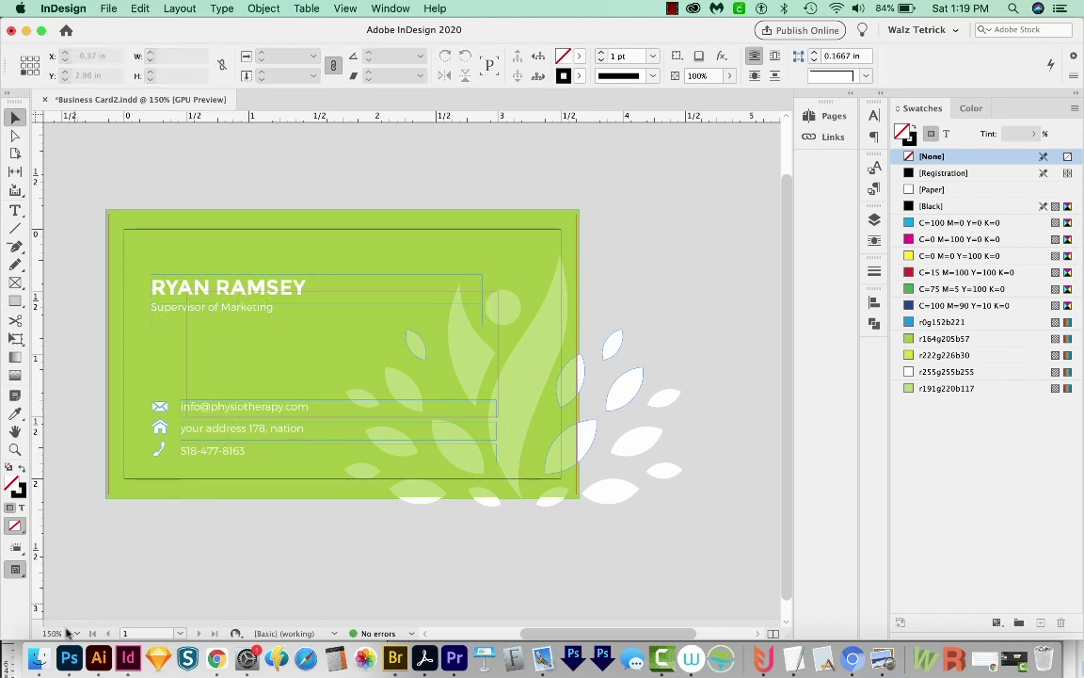
left_click(215, 659)
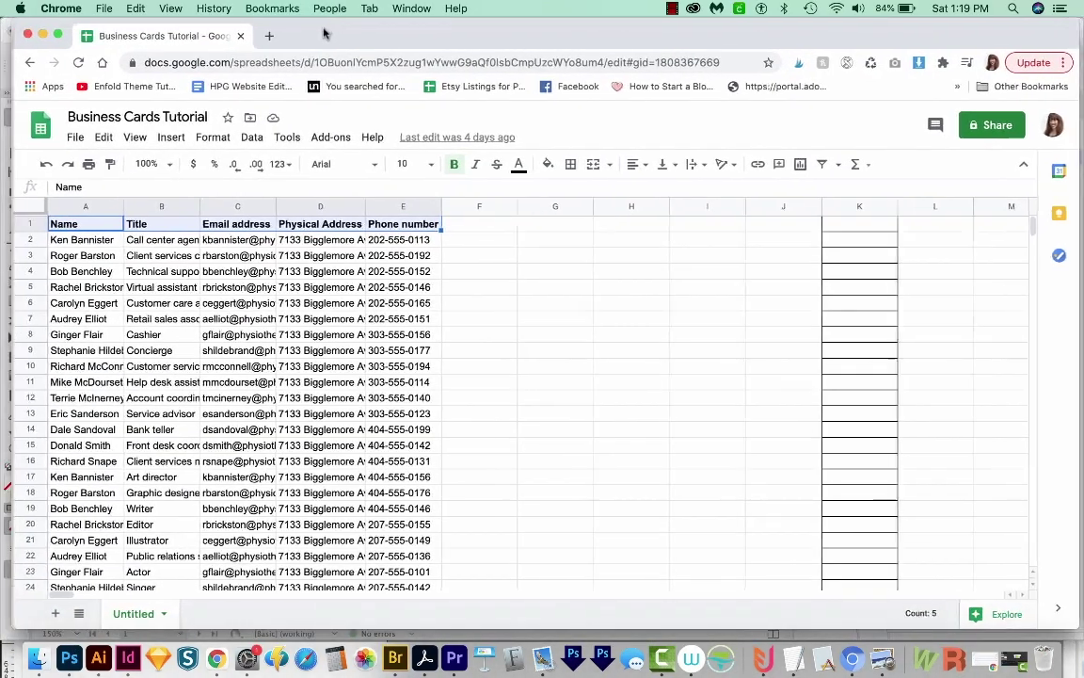
left_click_drag(322, 34, 311, 35)
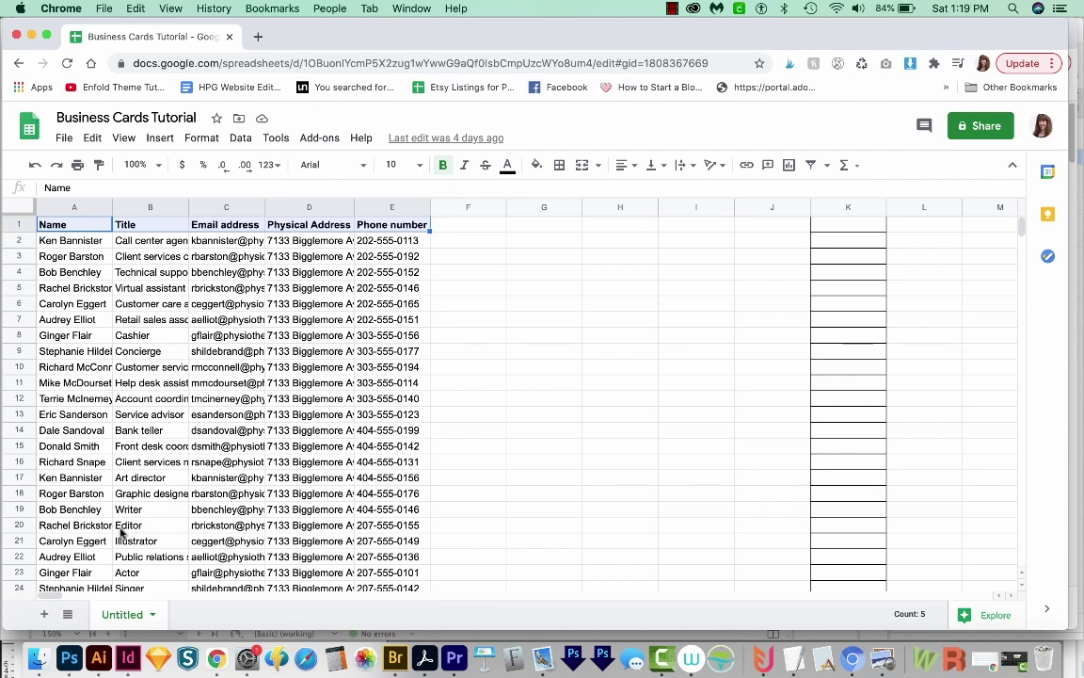
left_click(129, 661)
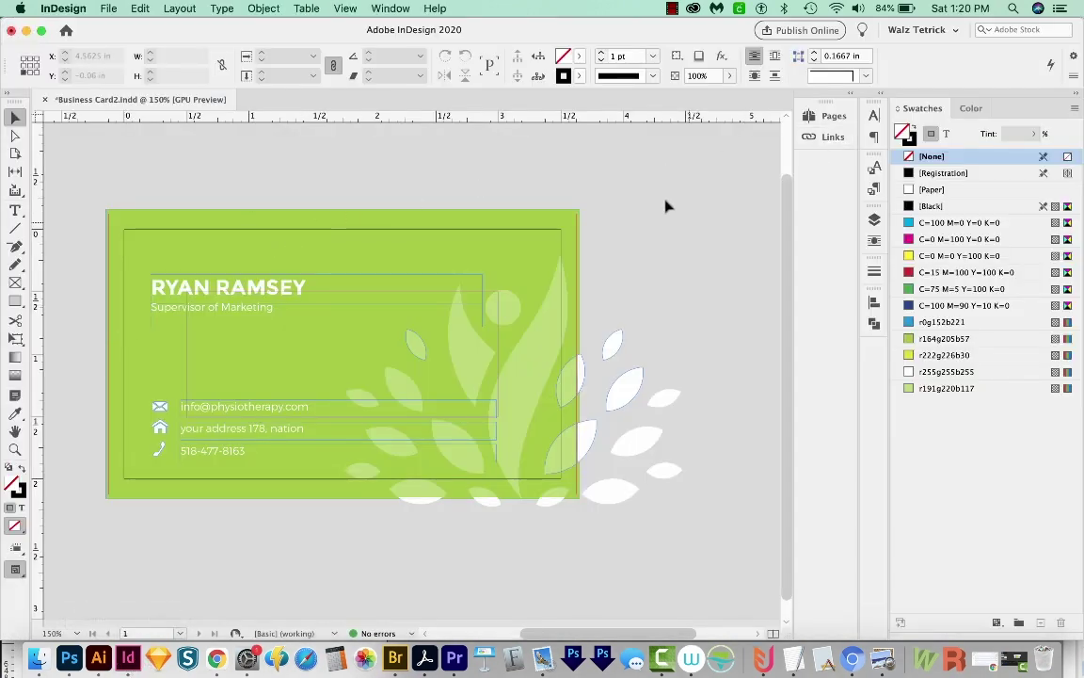
Cut all card objects from page 1 and paste them onto the A-Master page
left_click_drag(644, 177, 70, 574)
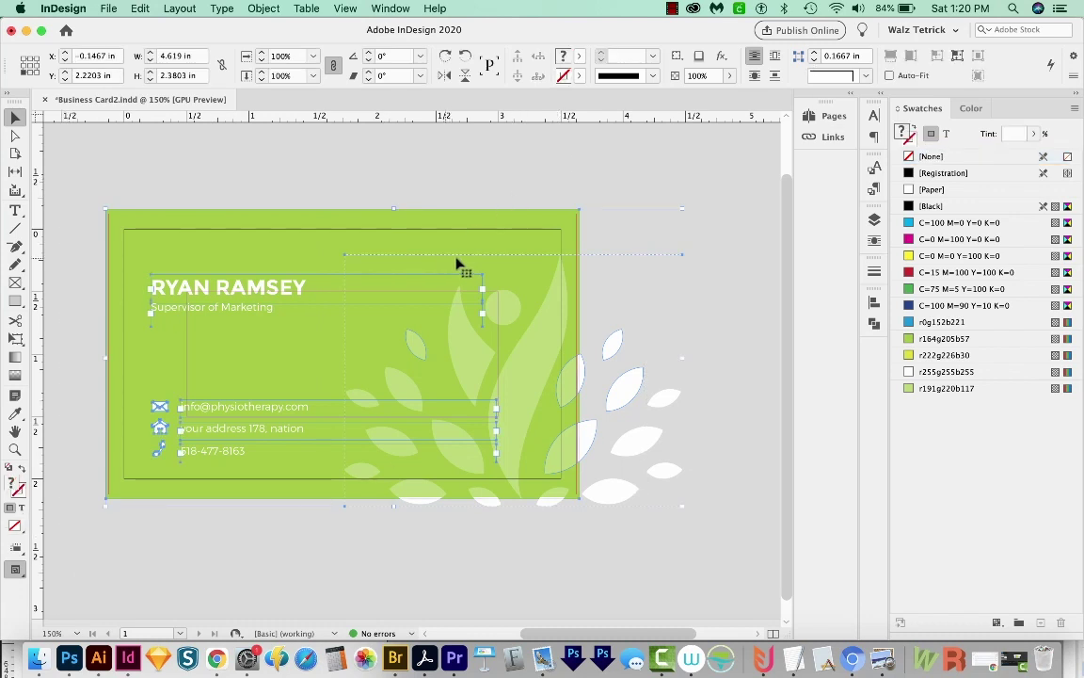
left_click(833, 117)
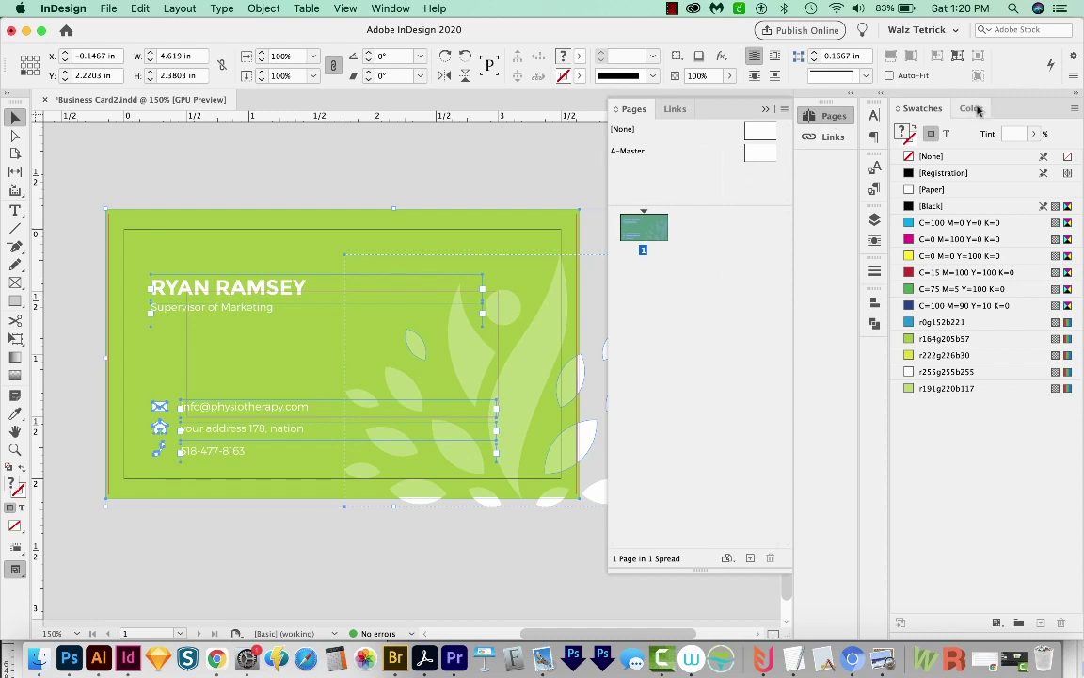
left_click(388, 9)
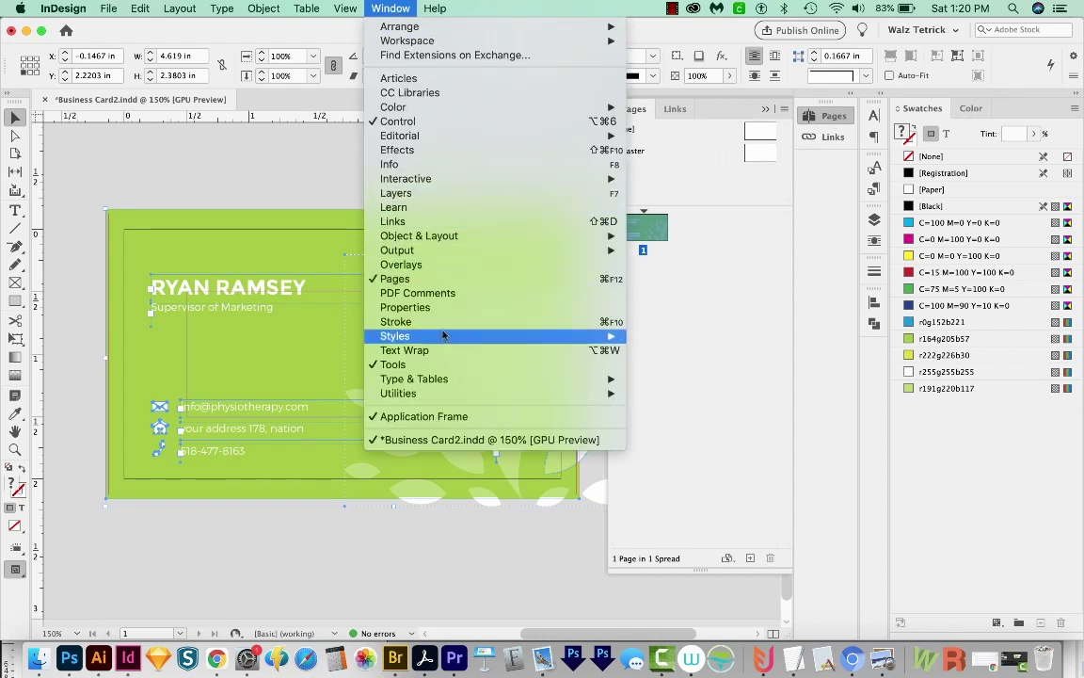
left_click(635, 311)
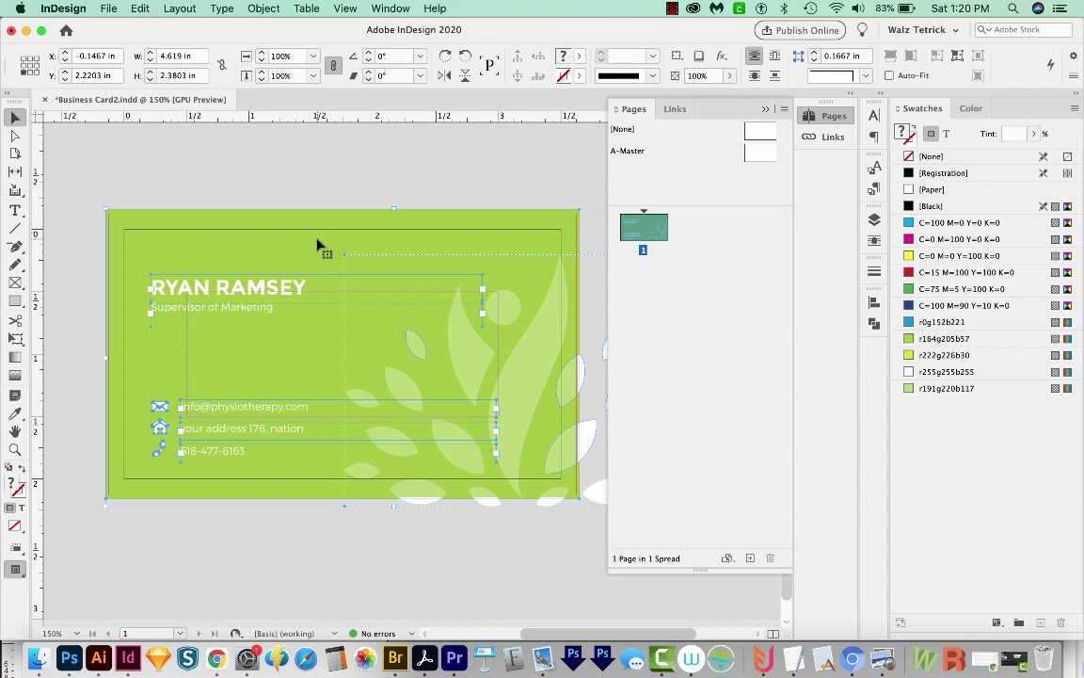
key("Delete")
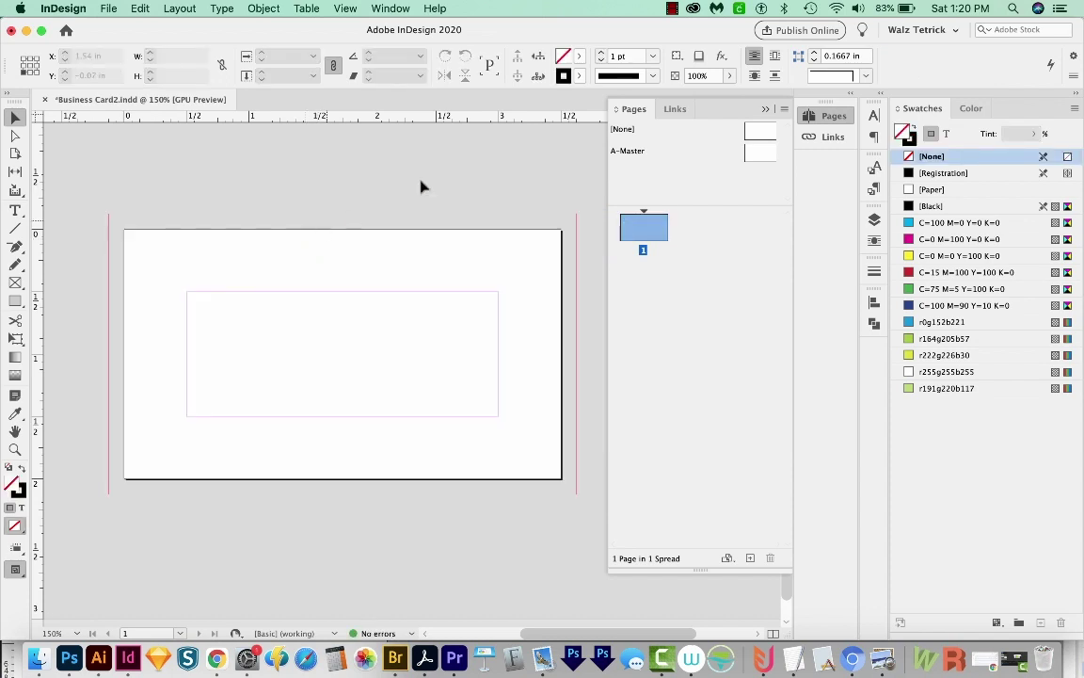
double_click(764, 154)
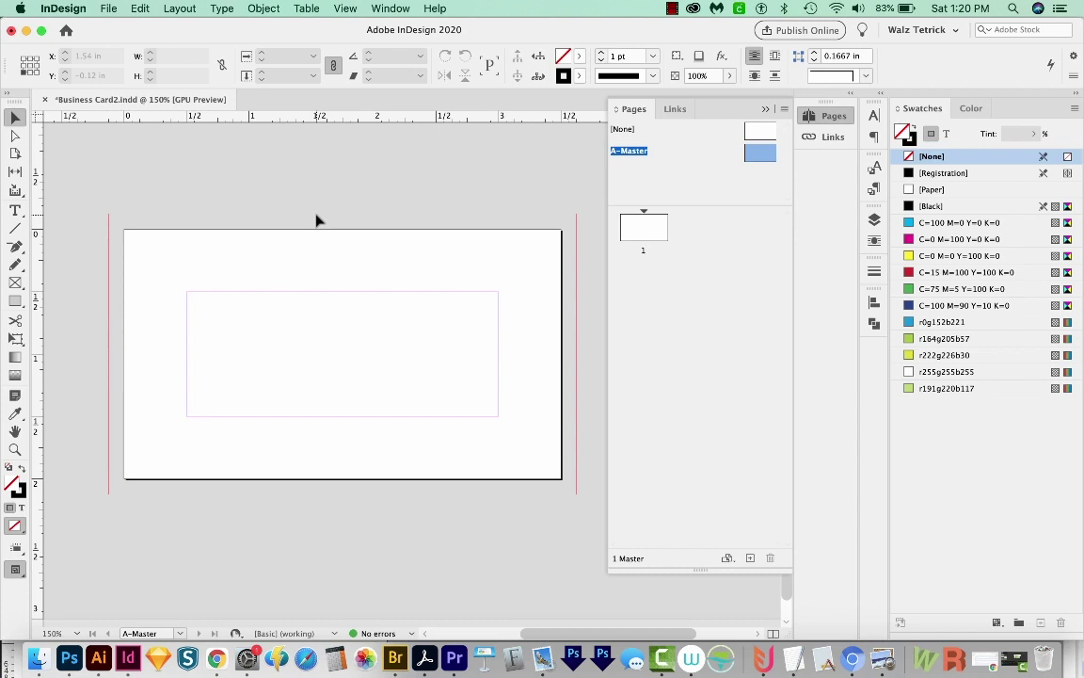
key("super+v")
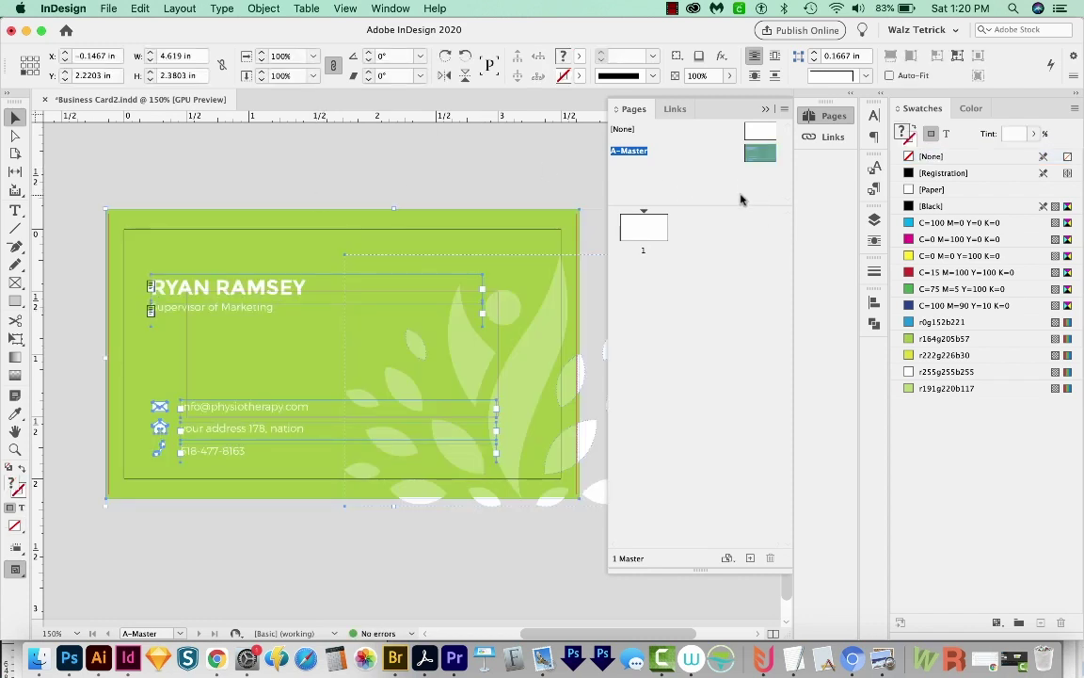
double_click(644, 232)
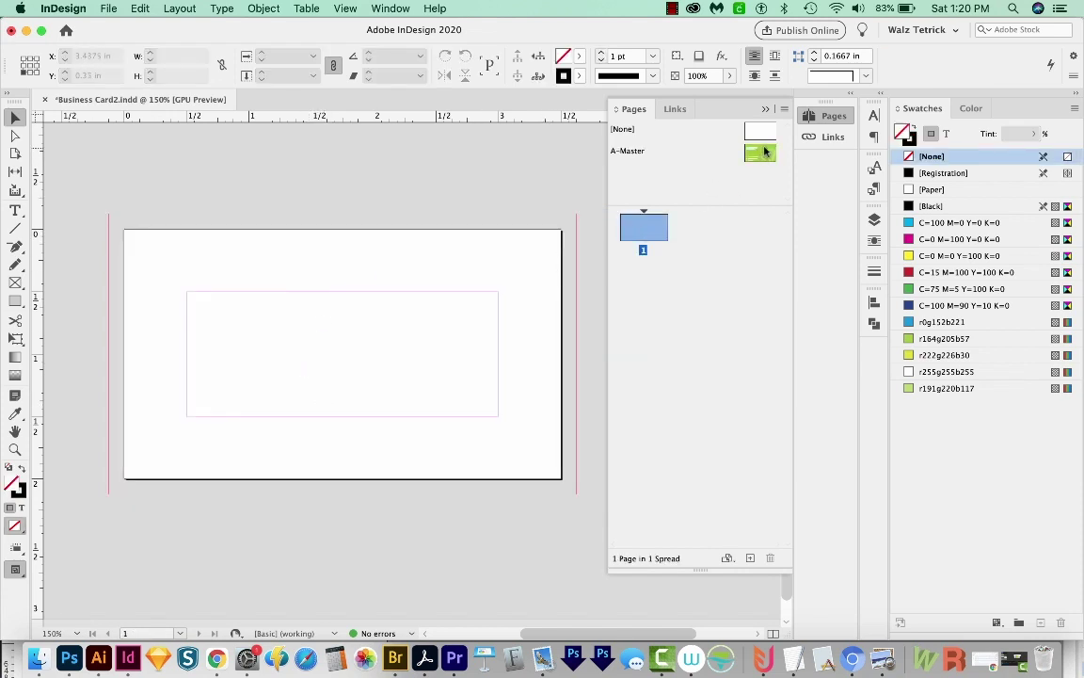
Apply A-Master to page 1 and center page 1 in the window
left_click_drag(761, 133, 644, 232)
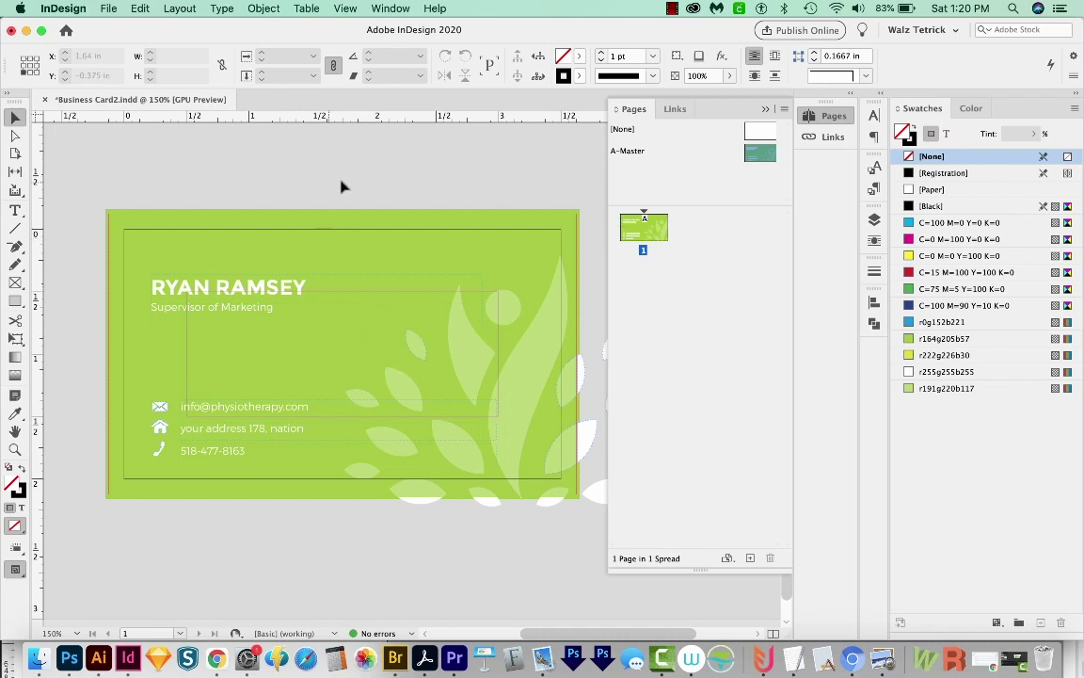
left_click_drag(311, 161, 53, 475)
double_click(621, 237)
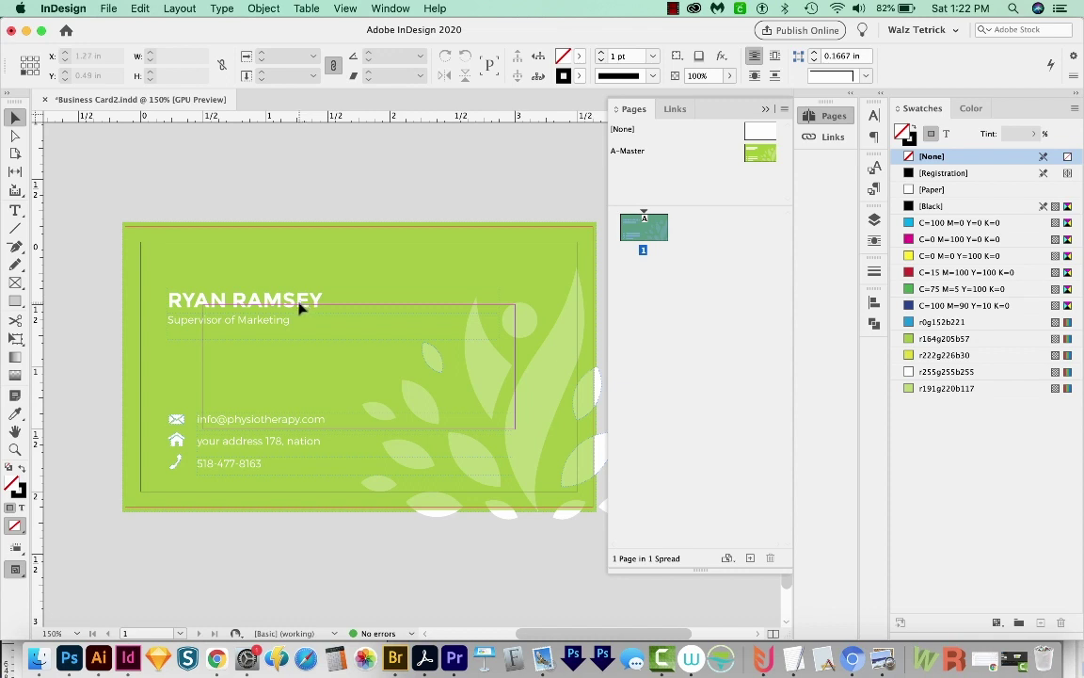
Delete the placeholder name and job title text from their frames
double_click(299, 305)
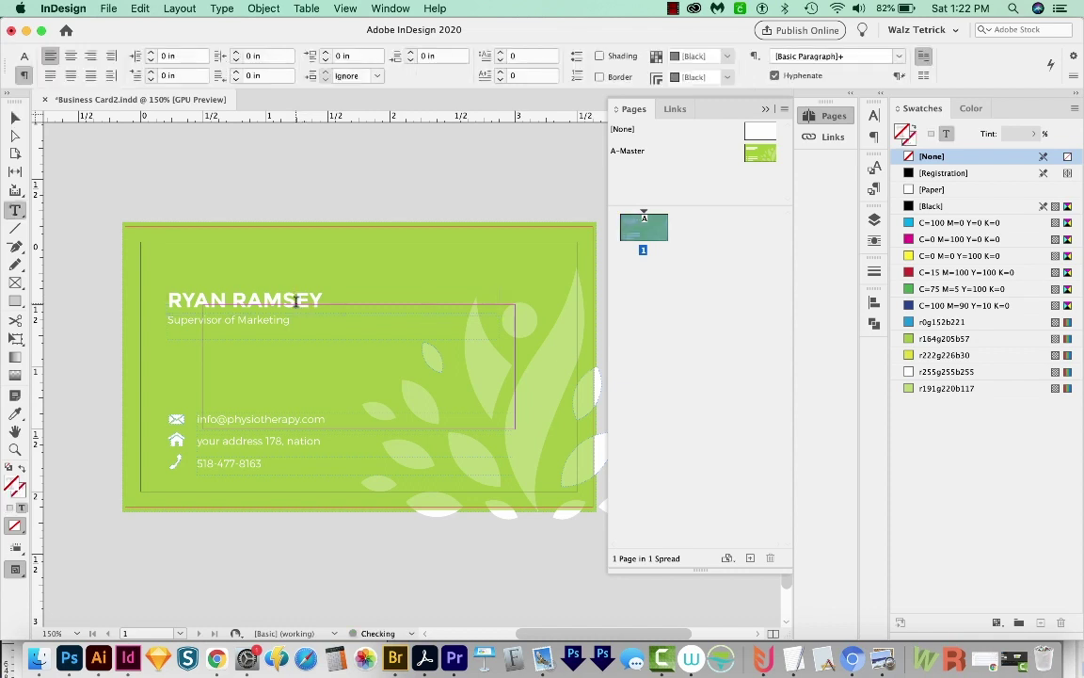
triple_click(291, 303)
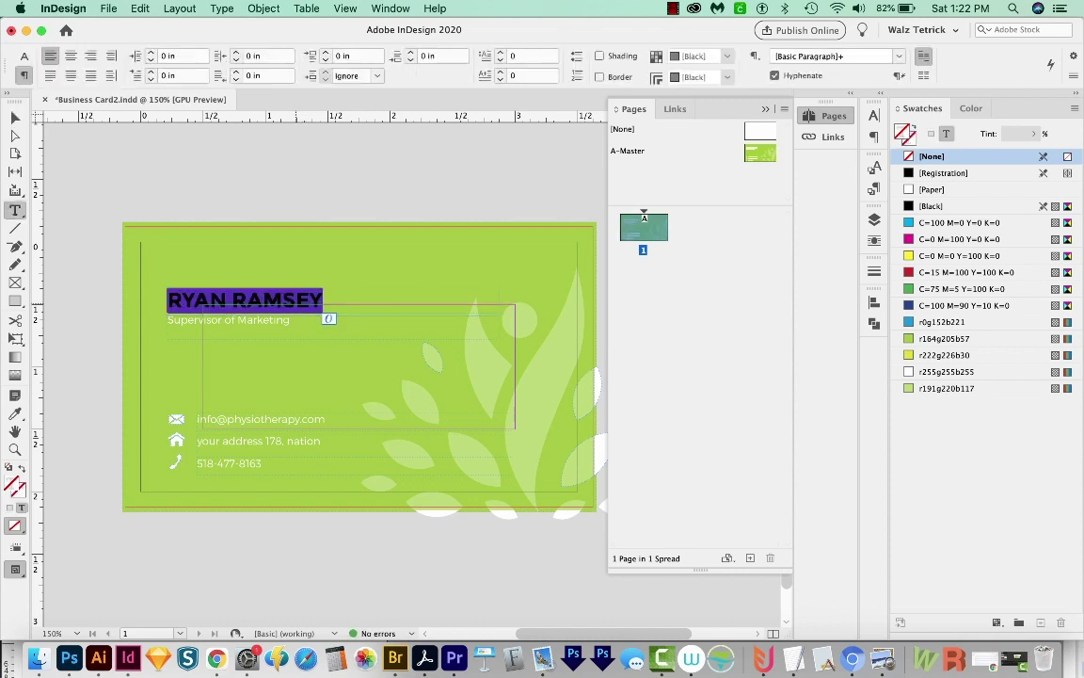
key("BackSpace")
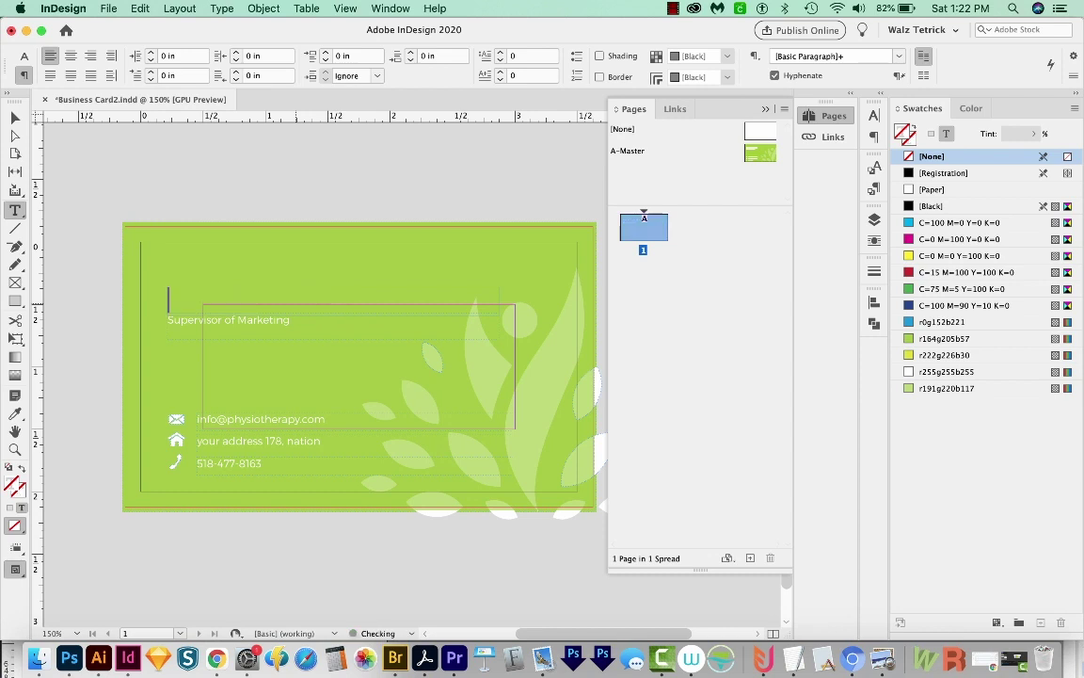
triple_click(251, 323)
key("BackSpace")
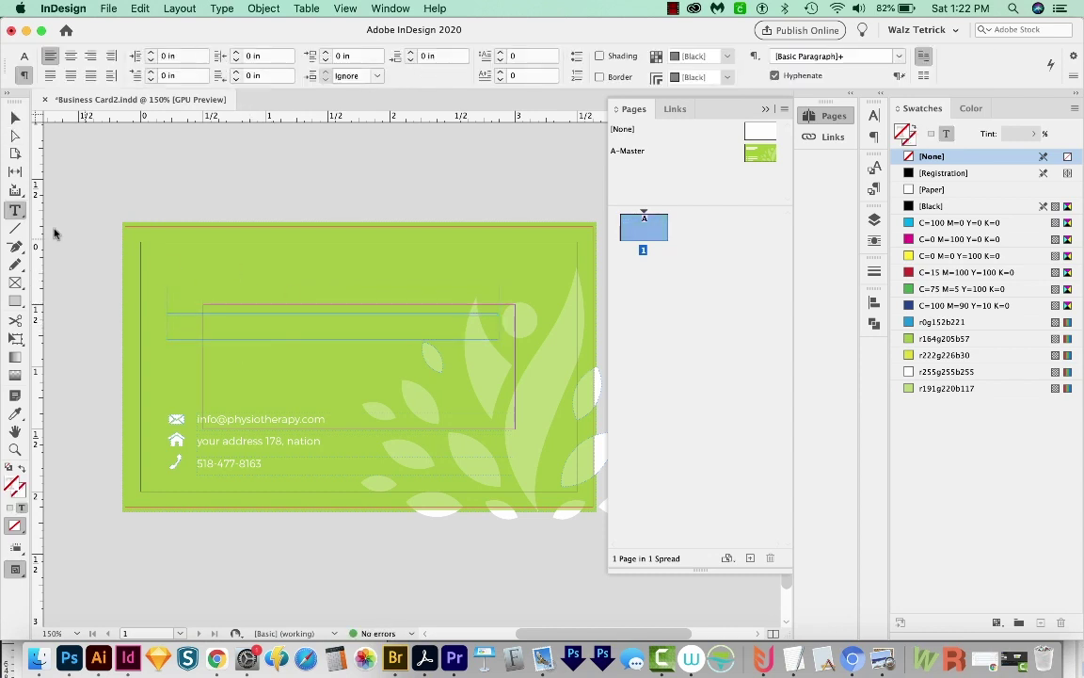
key("Escape")
Clear the email, address and phone number lines, leaving the contact frames empty
triple_click(209, 419)
key("BackSpace")
key("Escape")
triple_click(229, 443)
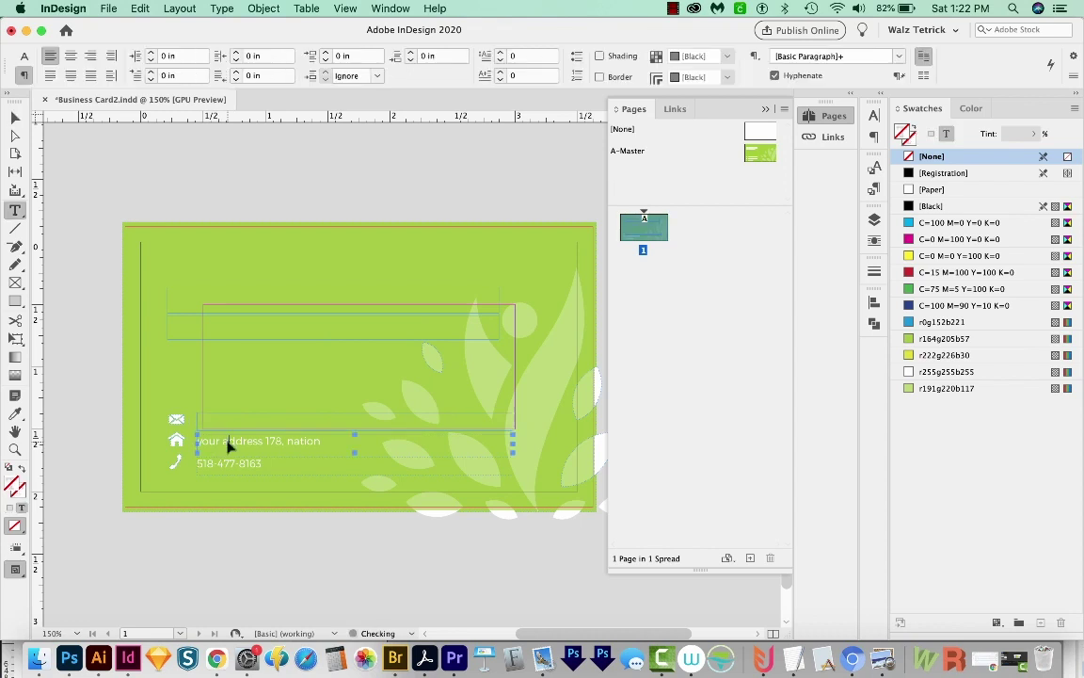
key("BackSpace")
key("Escape")
triple_click(230, 465)
key("BackSpace")
key("Escape")
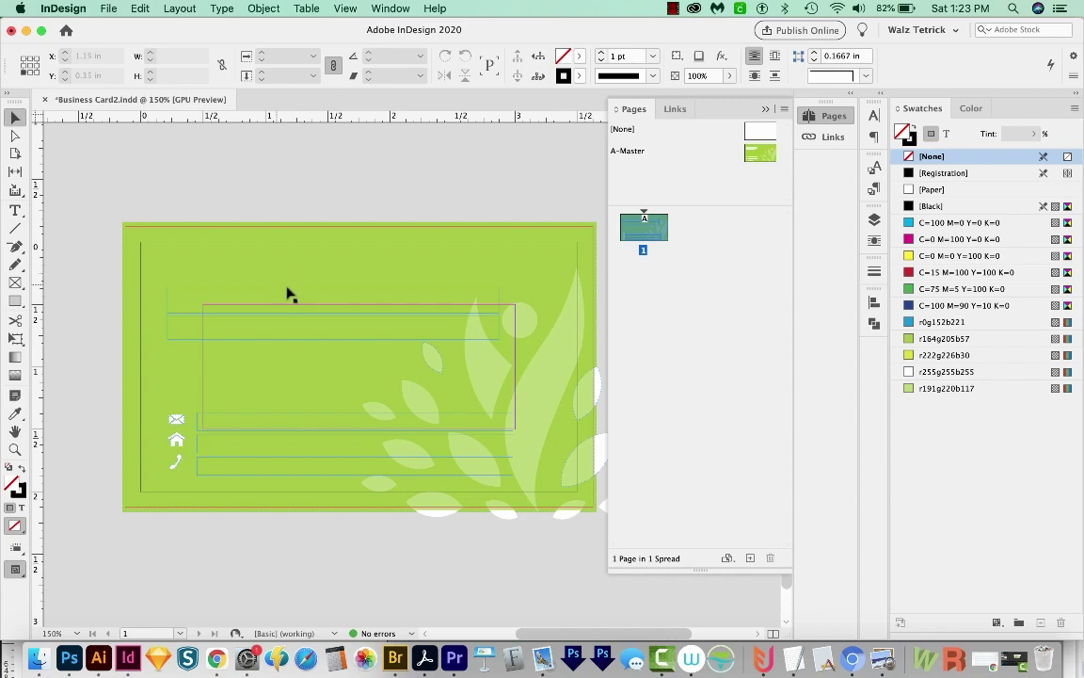
left_click(216, 658)
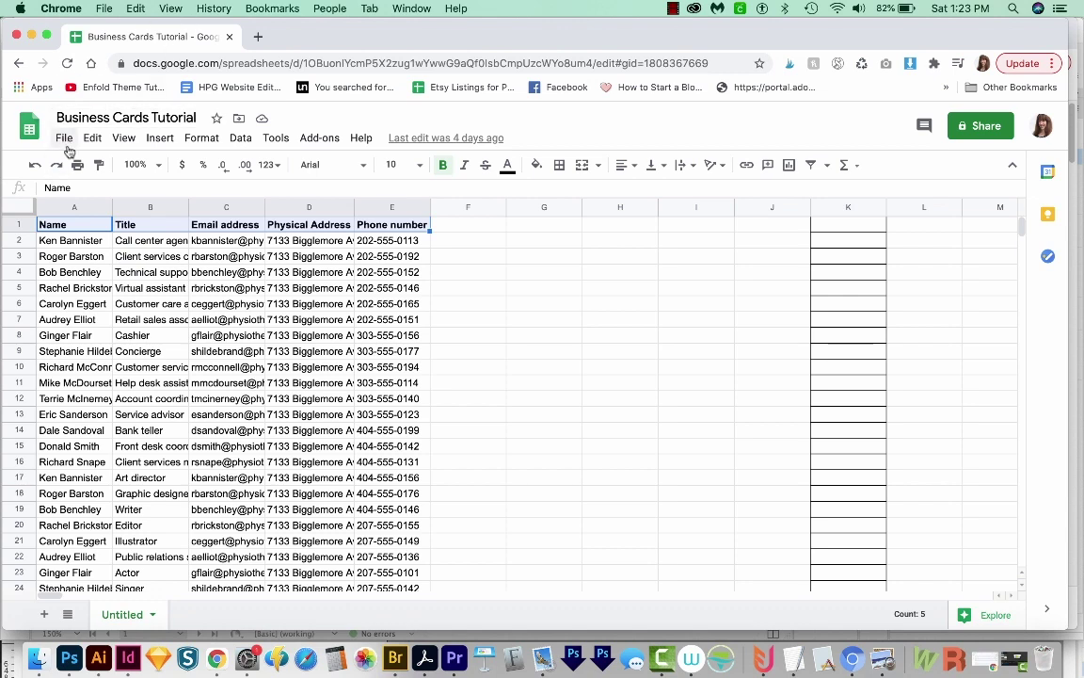
Download the sheet via File > Download > Comma-separated values (.csv)
left_click(64, 137)
mouse_move(145, 337)
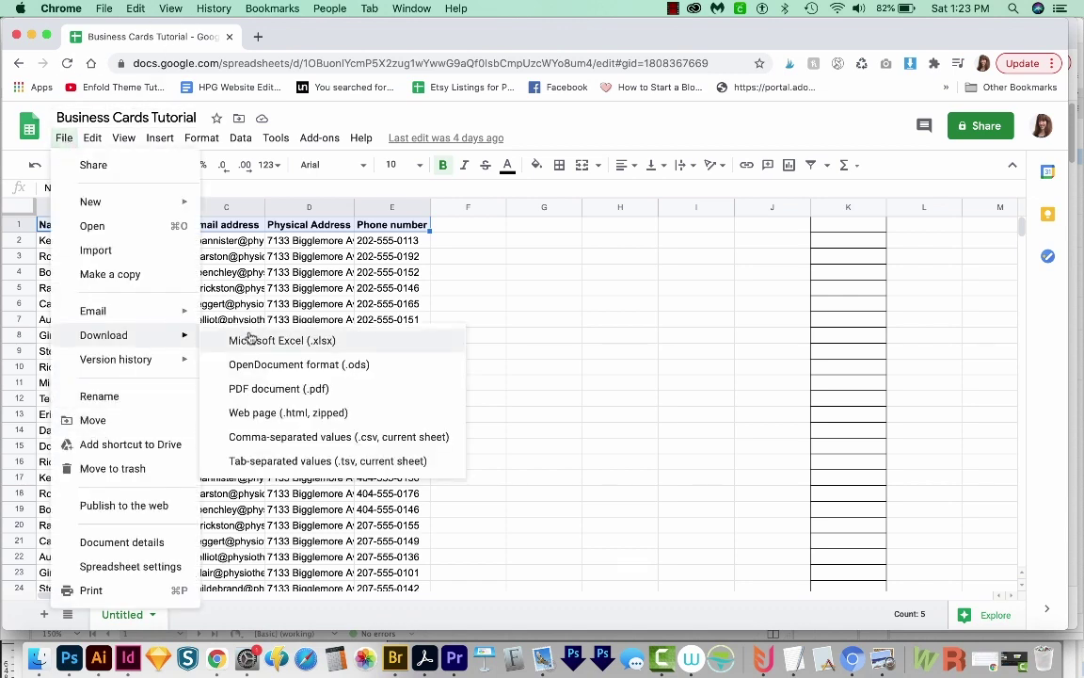
left_click(341, 437)
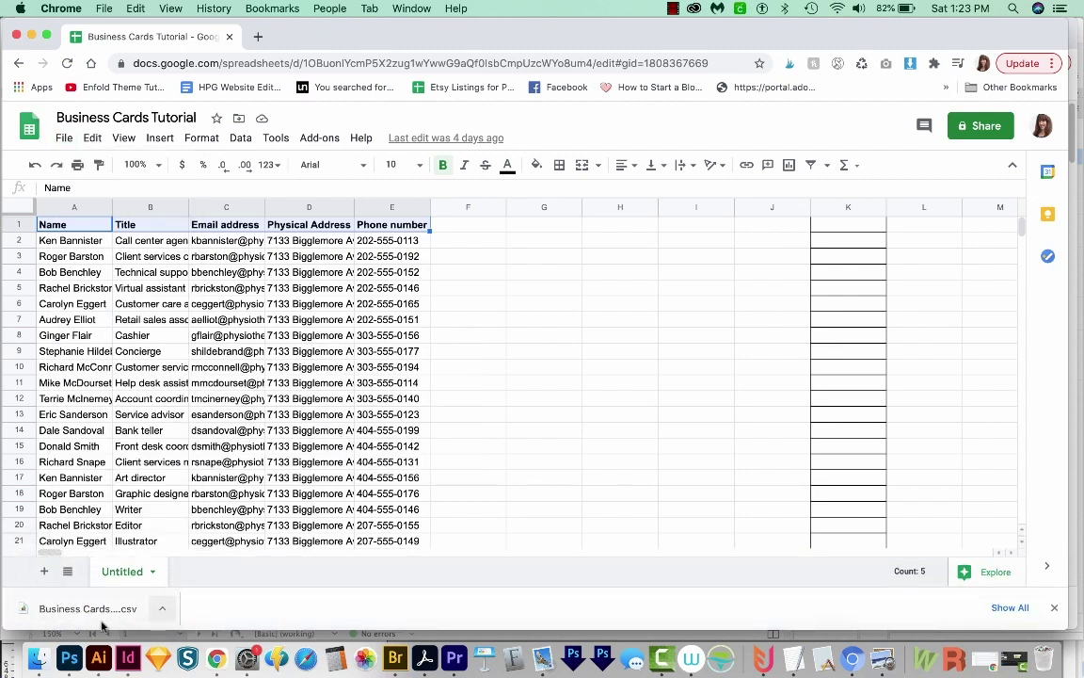
left_click(162, 608)
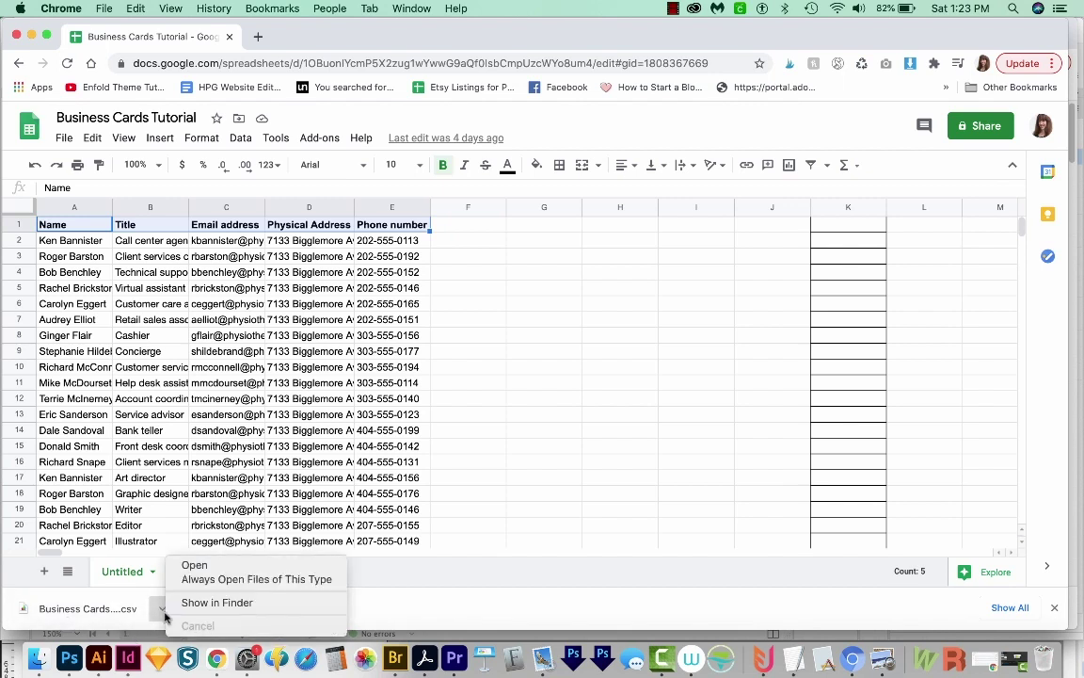
Move the downloaded CSV from Finder into the project folder, replacing the older copy
left_click(217, 602)
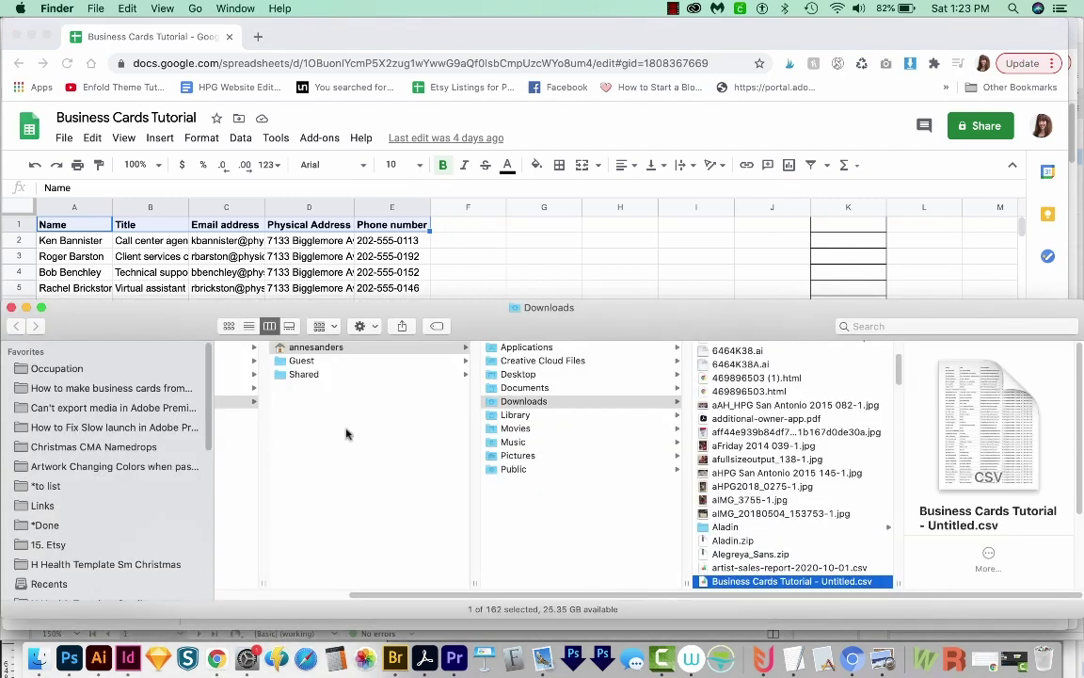
key("super+grave")
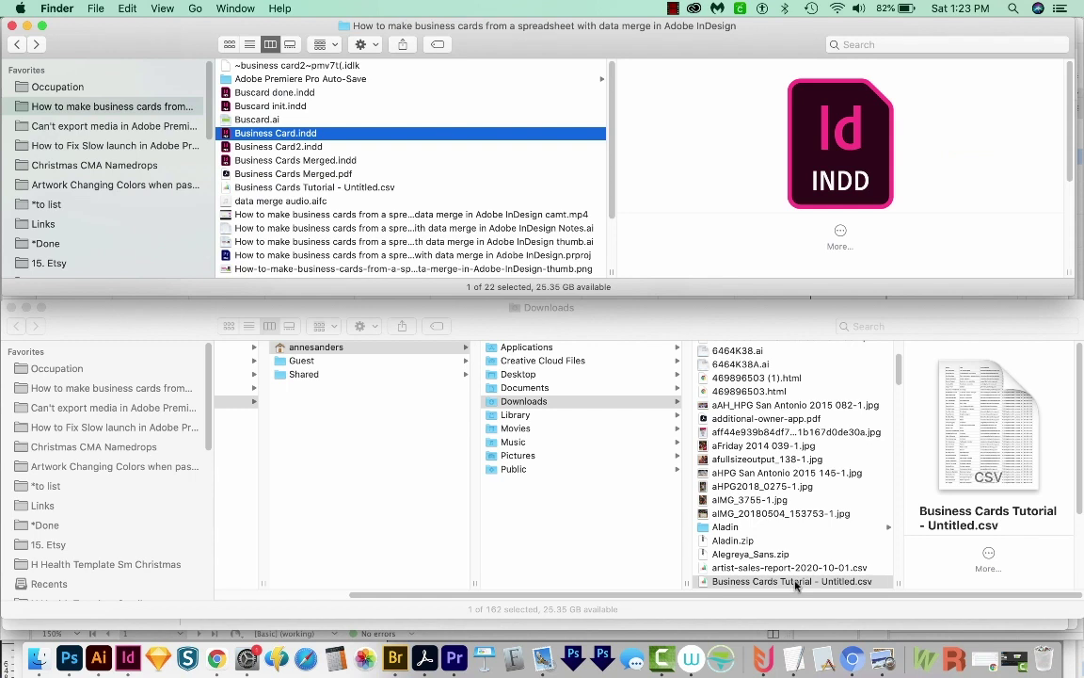
left_click_drag(796, 585, 481, 170)
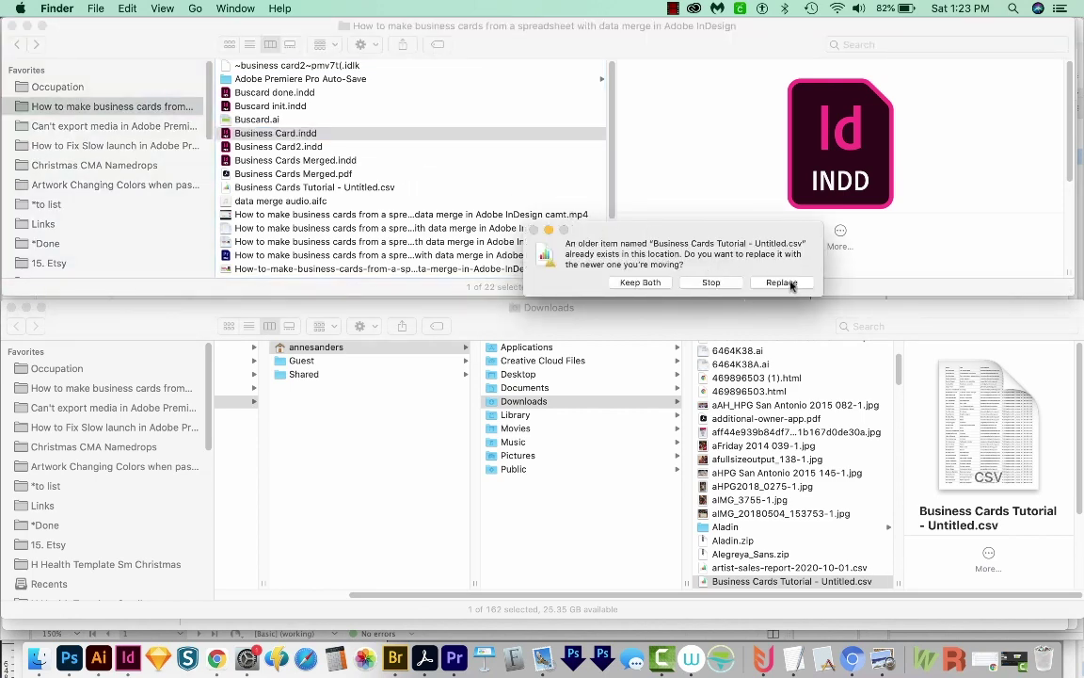
left_click(781, 282)
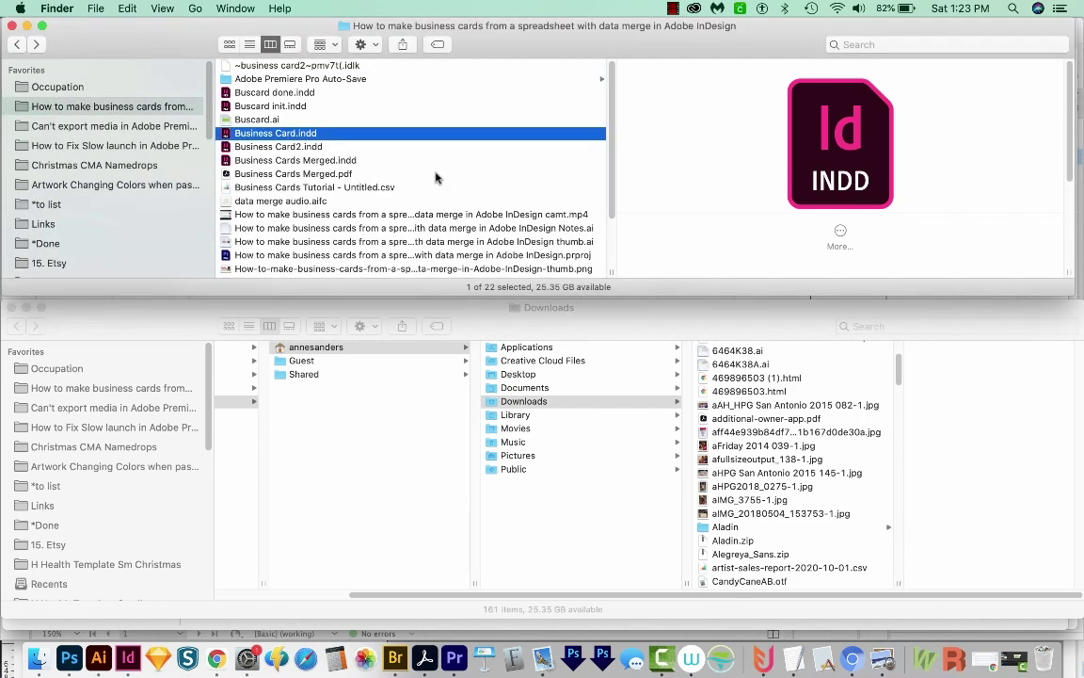
left_click(421, 200)
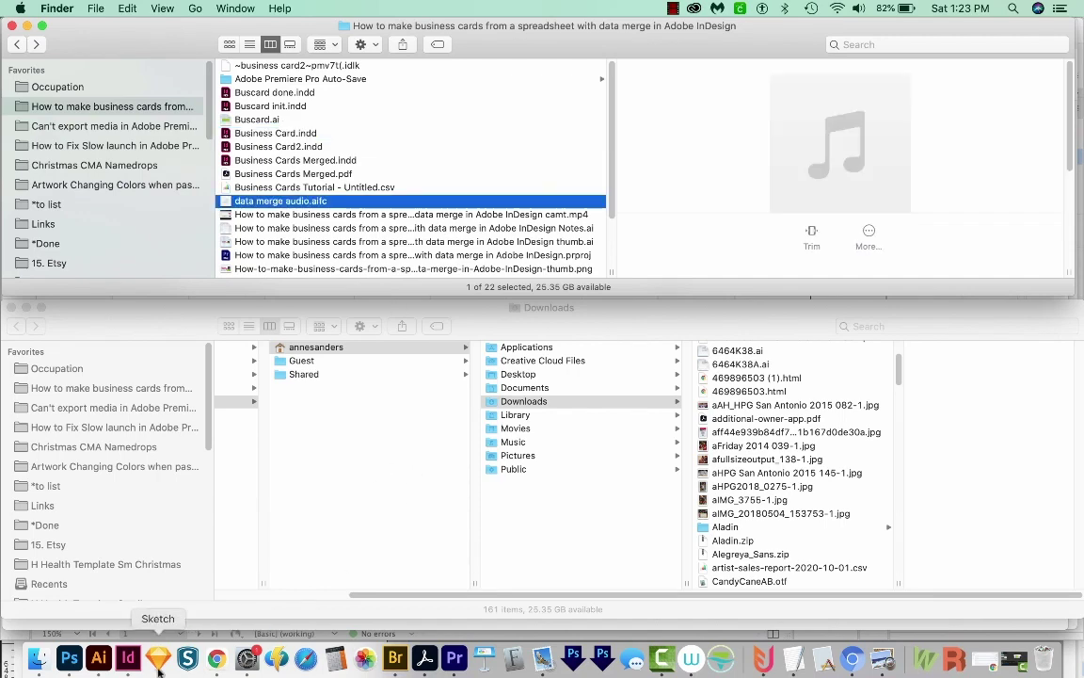
left_click(129, 659)
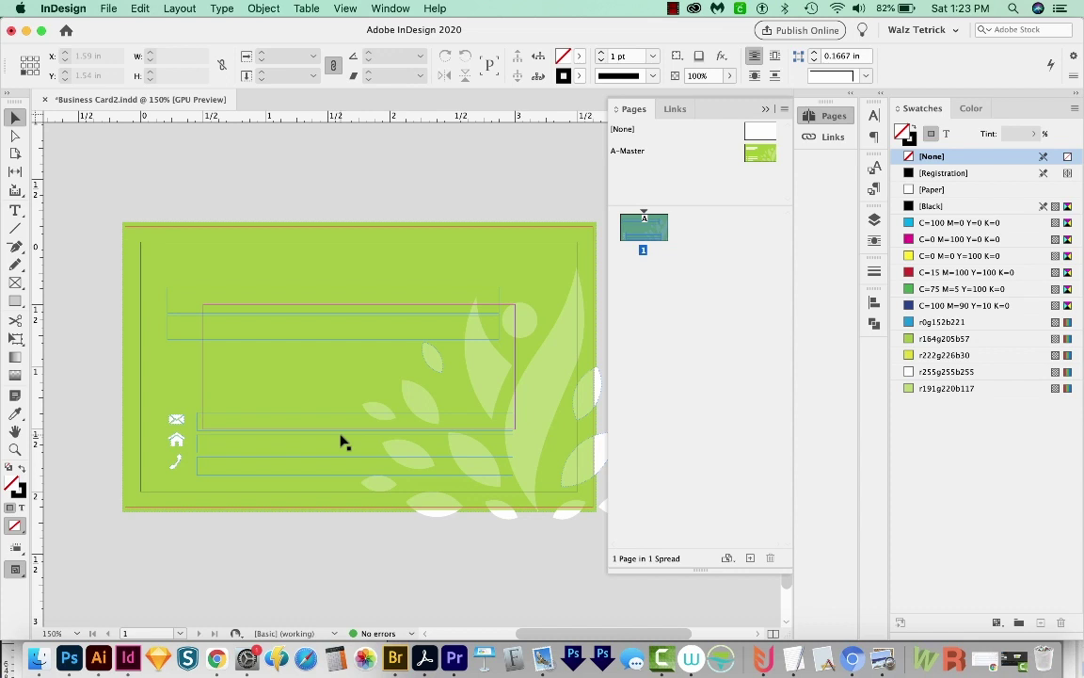
Open Window > Utilities > Data Merge and choose Select Data Source from its menu
left_click(393, 10)
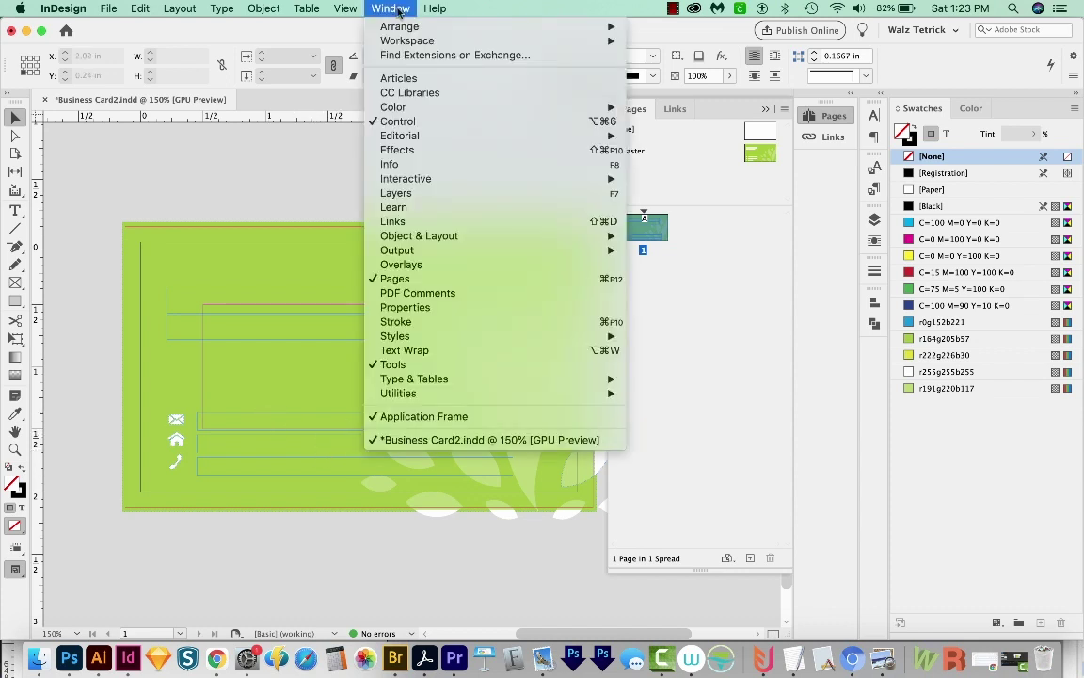
mouse_move(522, 394)
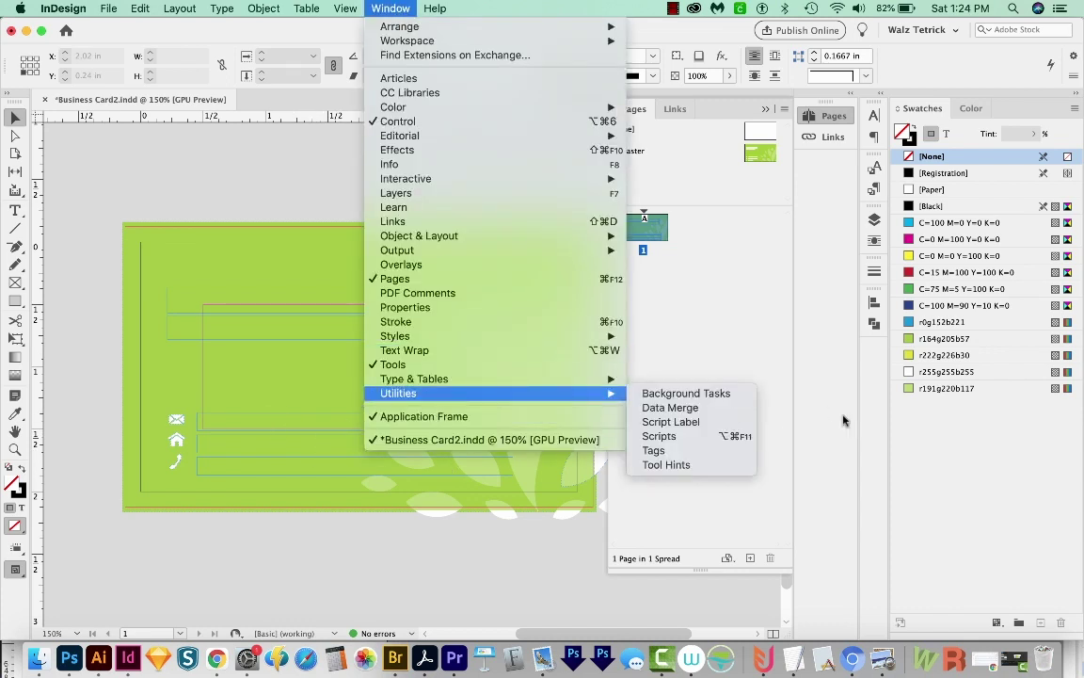
left_click(668, 408)
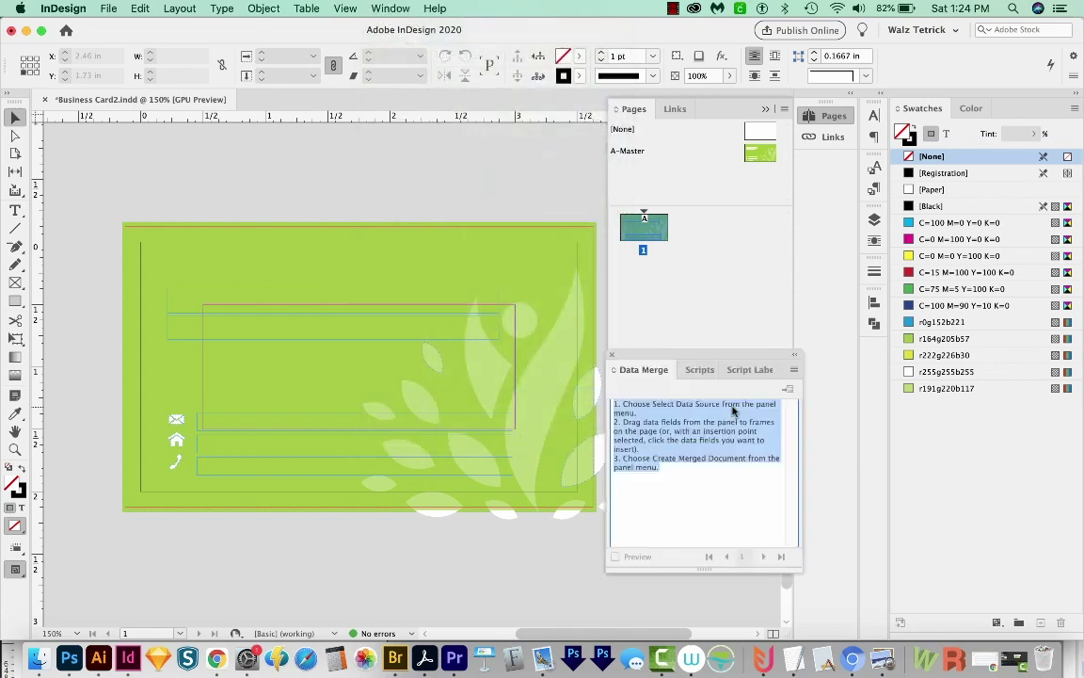
left_click_drag(640, 360, 629, 360)
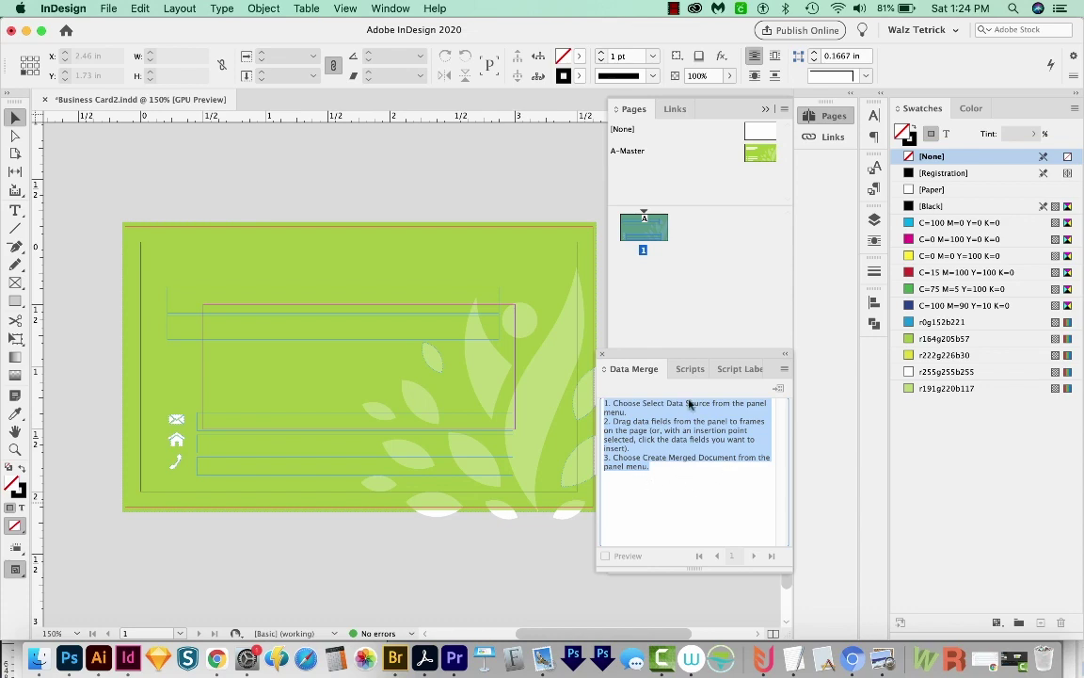
left_click(785, 369)
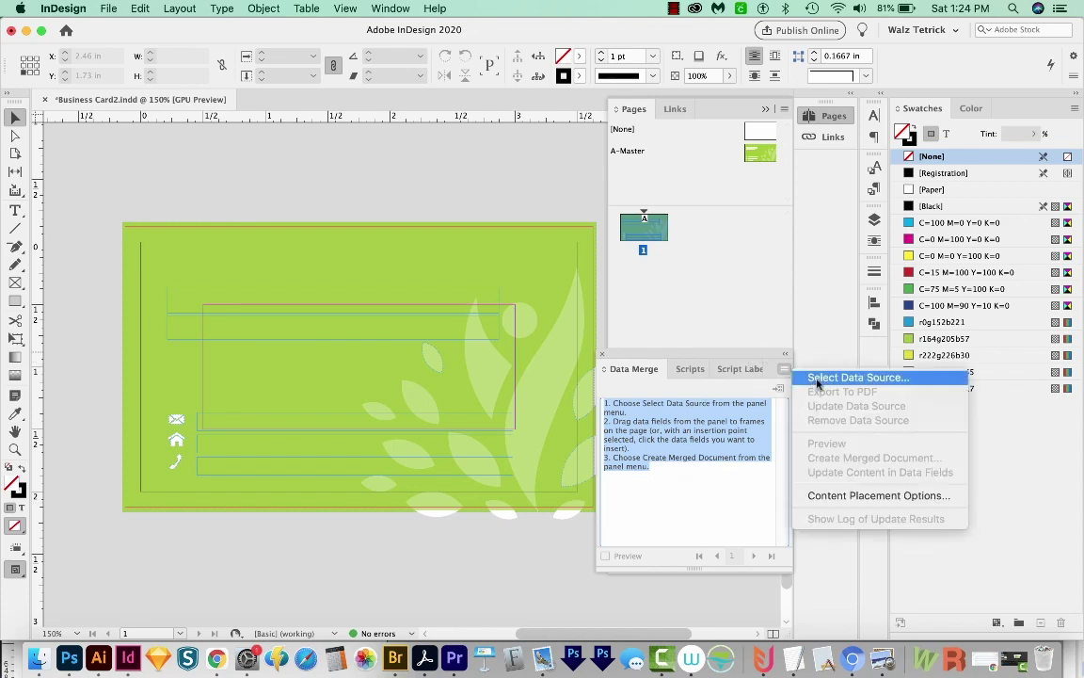
left_click(856, 378)
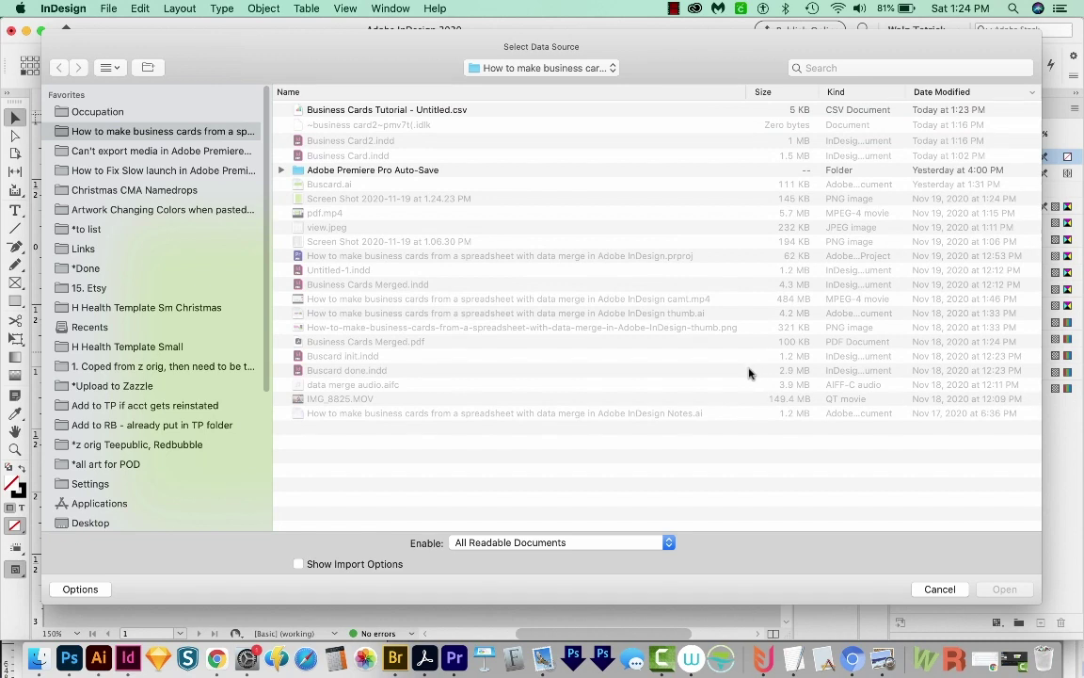
Load Business Cards Tutorial - Untitled.csv as the data source, listing its five fields
left_click(423, 111)
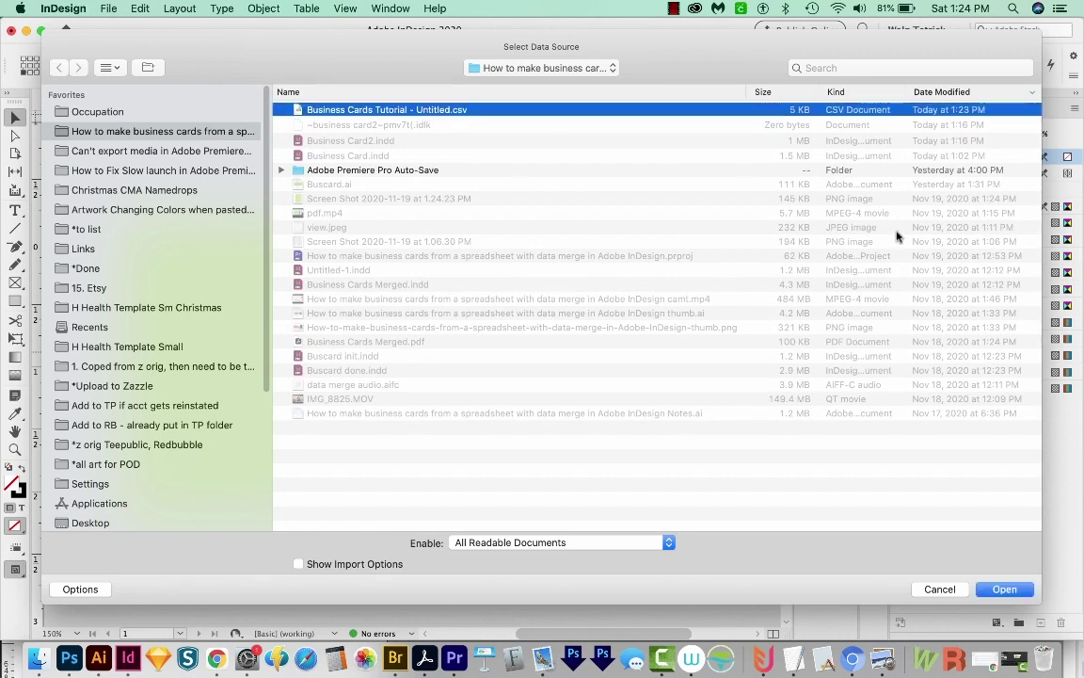
left_click(1004, 589)
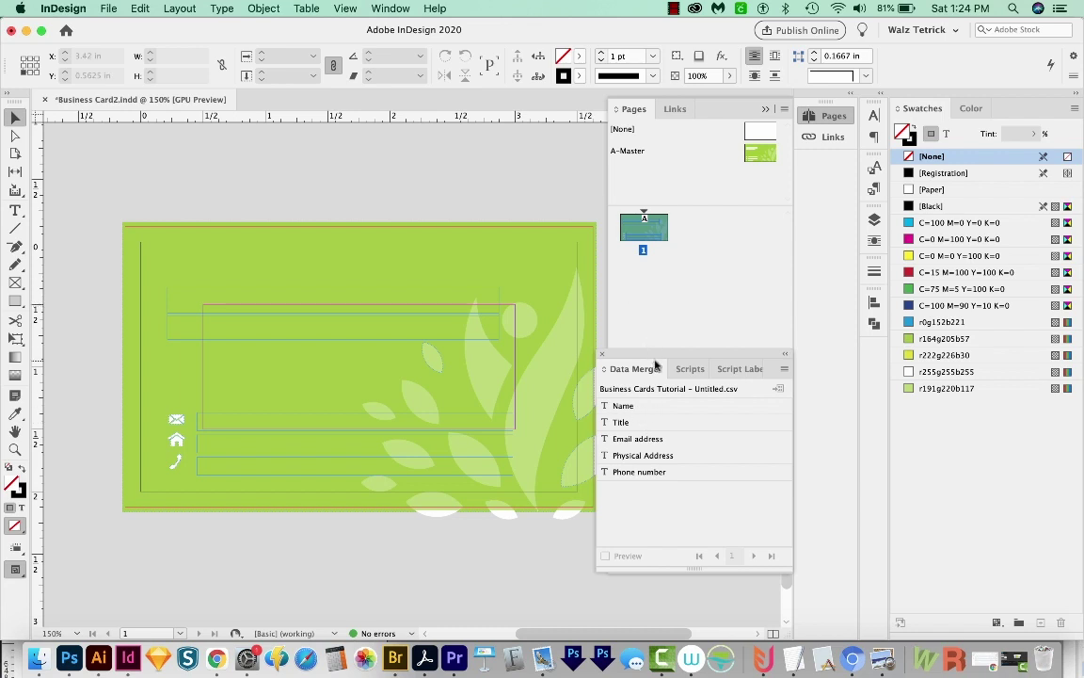
Apply A-Master to page 1, override the top frame and insert the <<Name>> field
left_click_drag(654, 366, 519, 403)
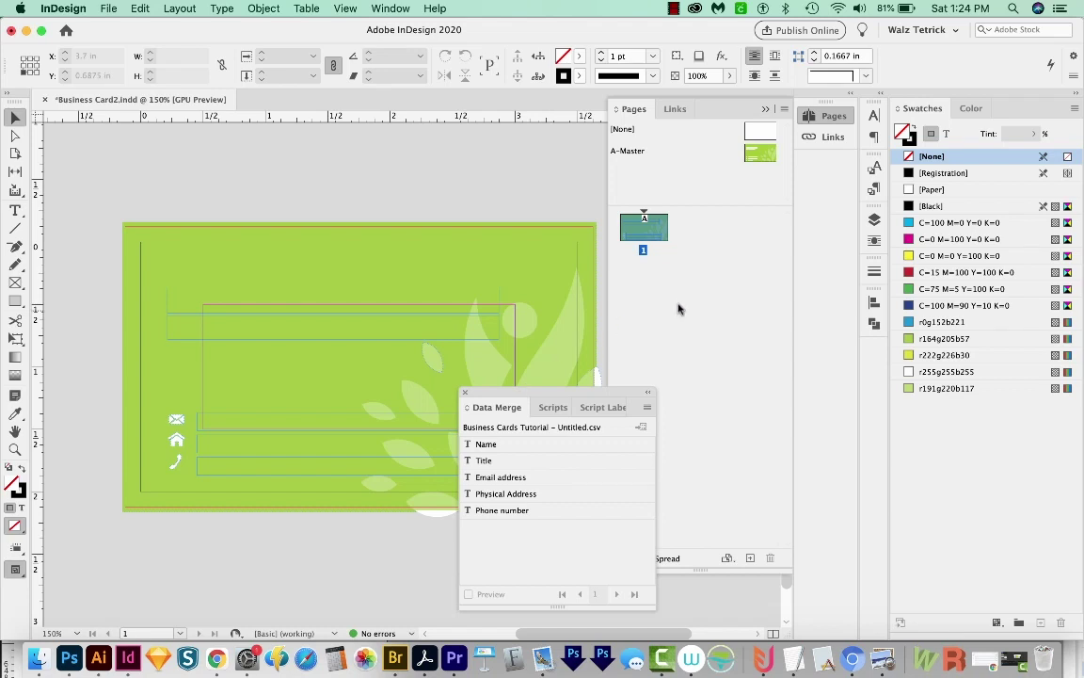
double_click(645, 229)
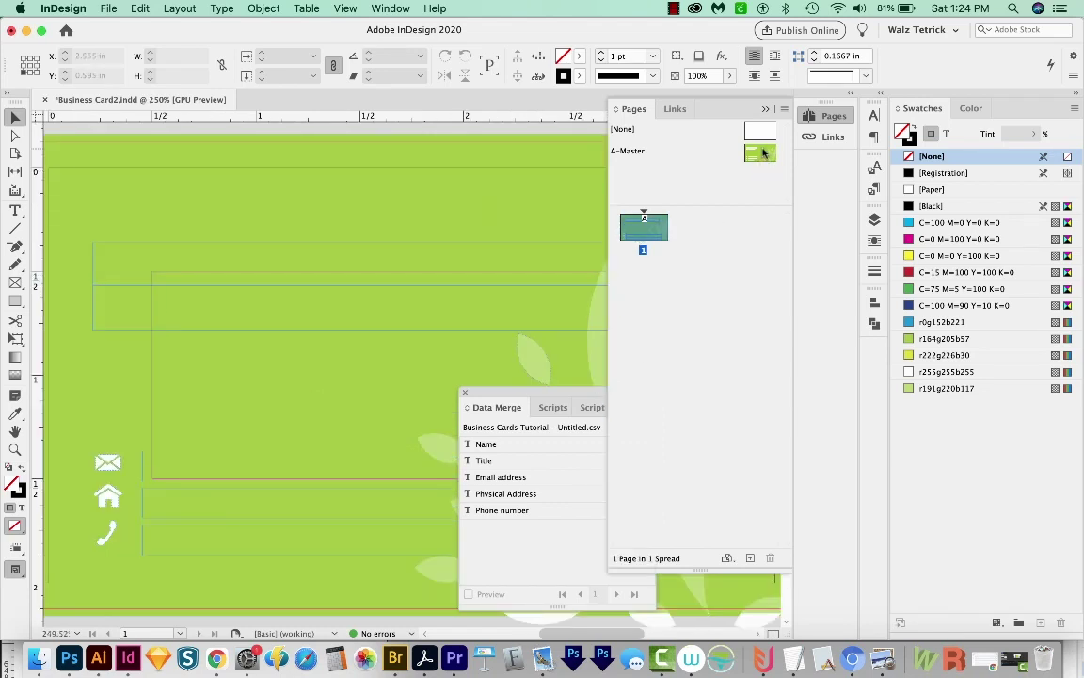
left_click_drag(764, 153, 647, 237)
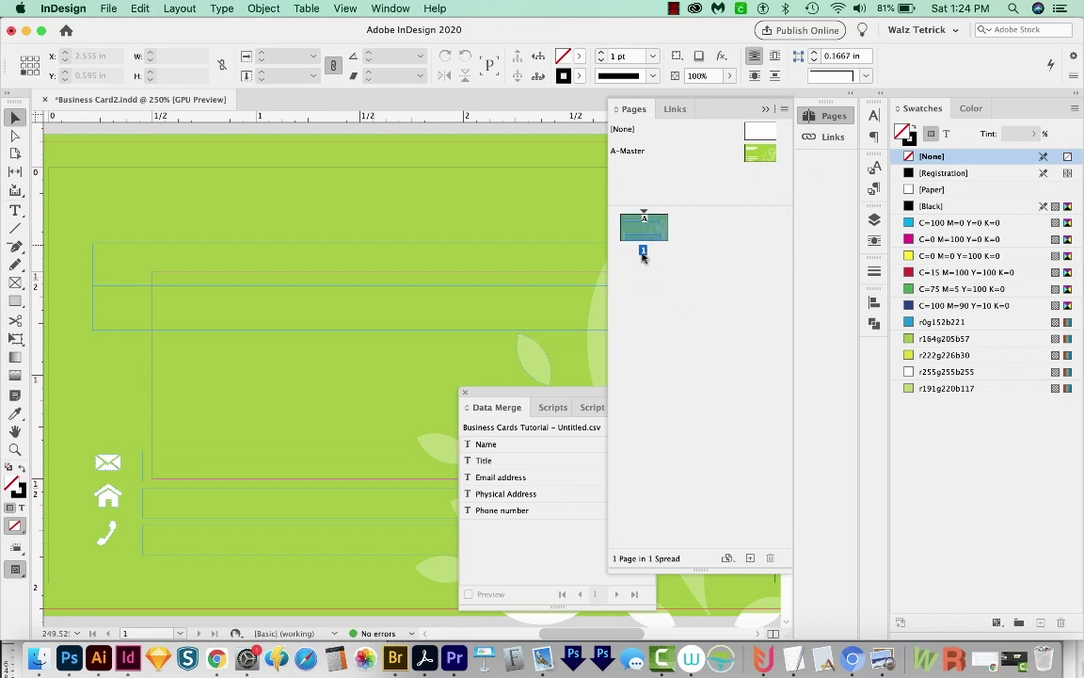
left_click(292, 250, "shift+super")
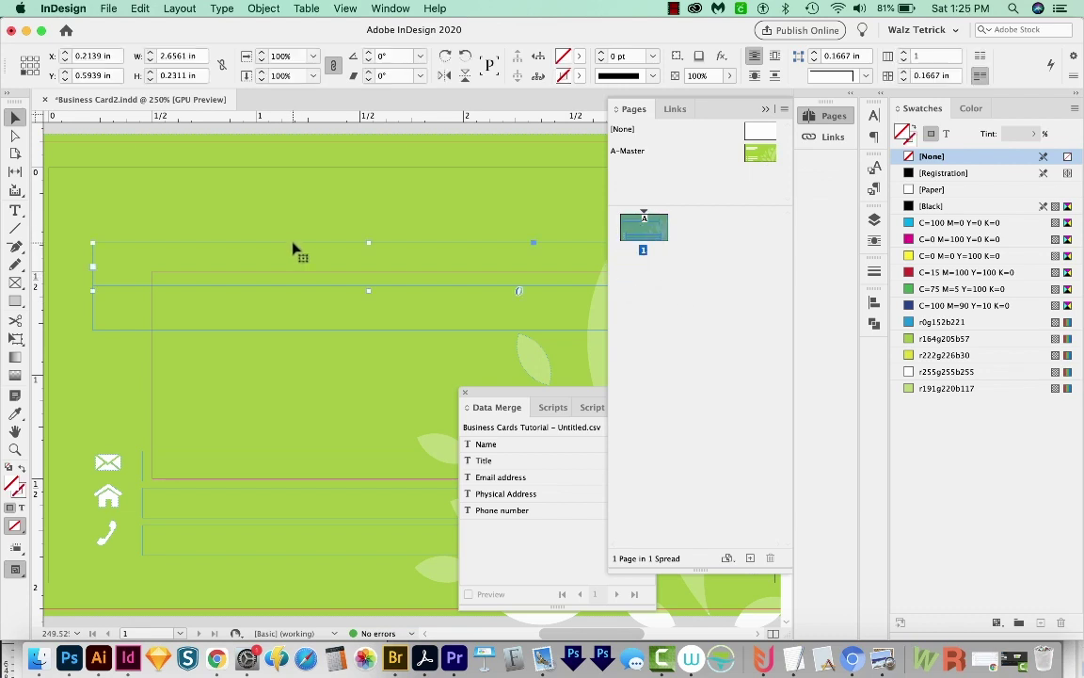
left_click(486, 445)
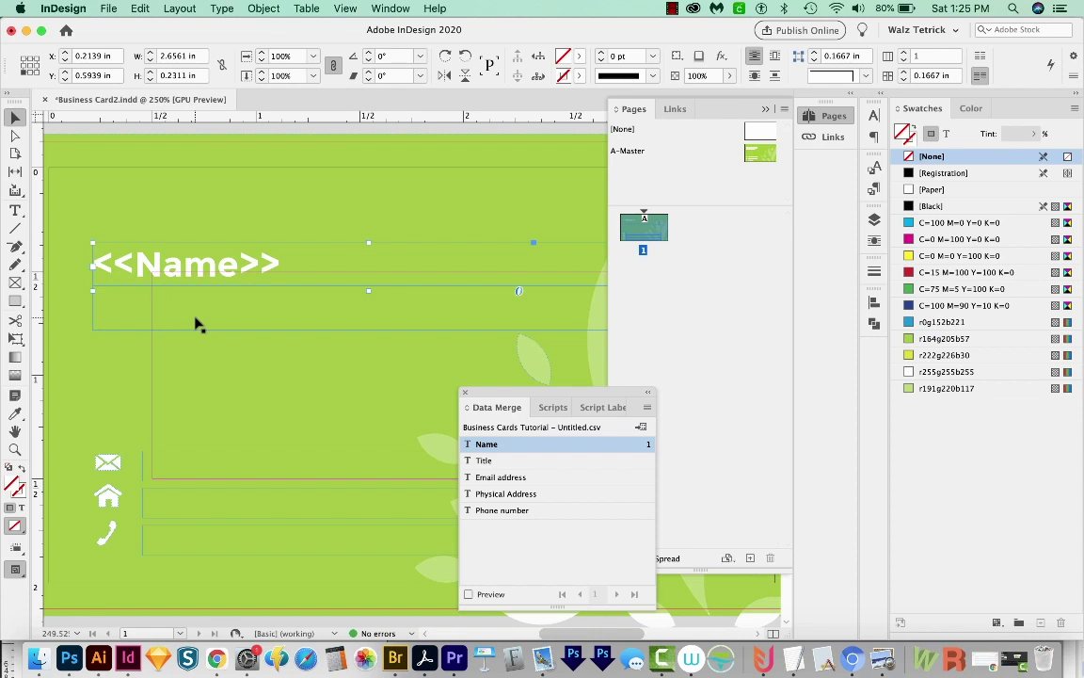
Insert the Title, Email address, Physical Address and Phone number fields into their card lines
left_click_drag(103, 292, 165, 333)
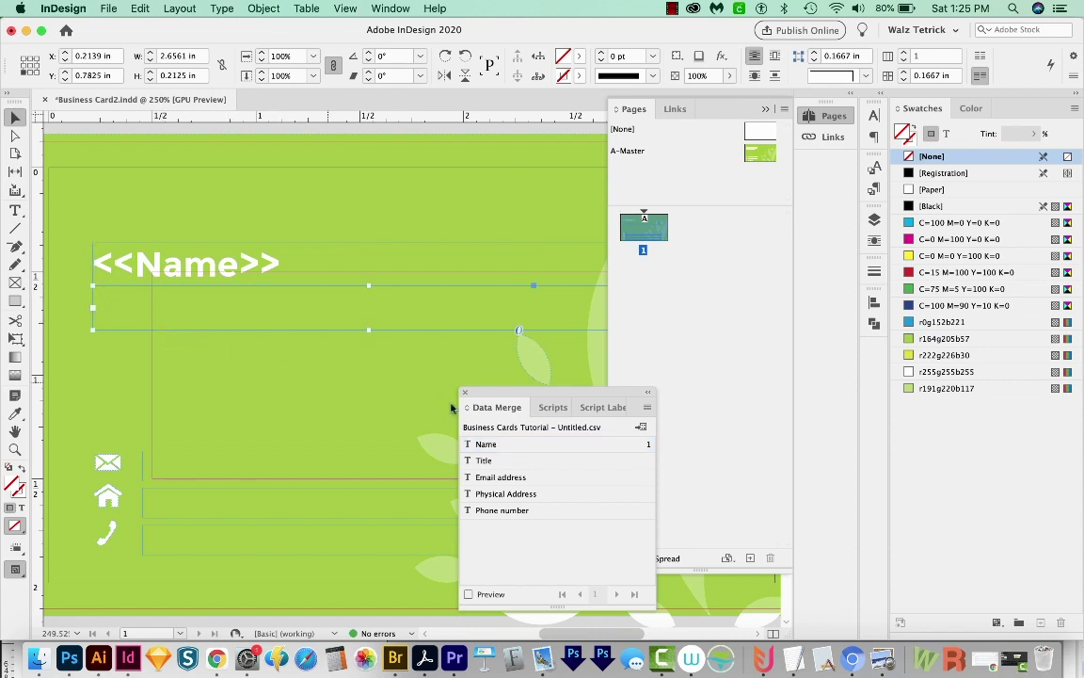
left_click(480, 461)
left_click(283, 478)
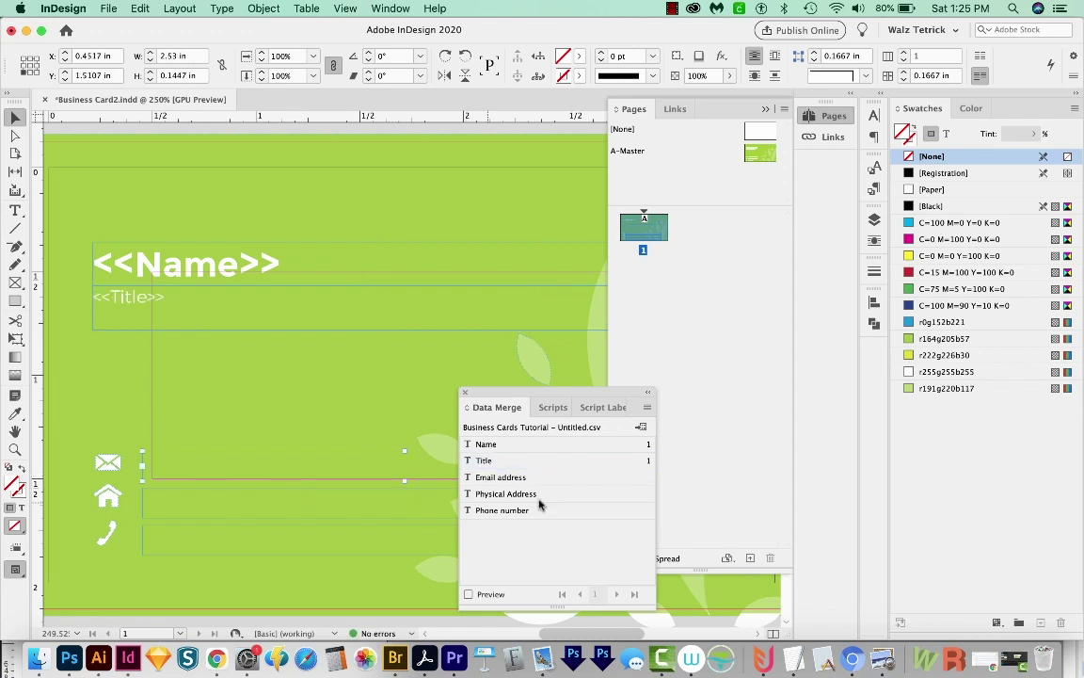
left_click(486, 477)
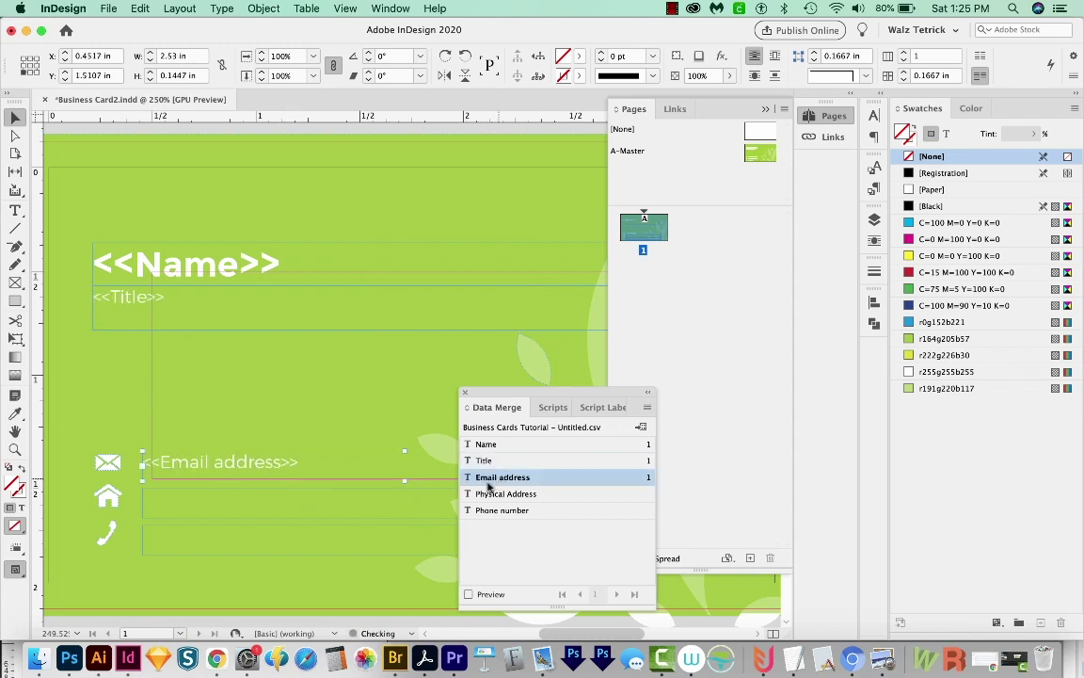
left_click(334, 518)
left_click(508, 494)
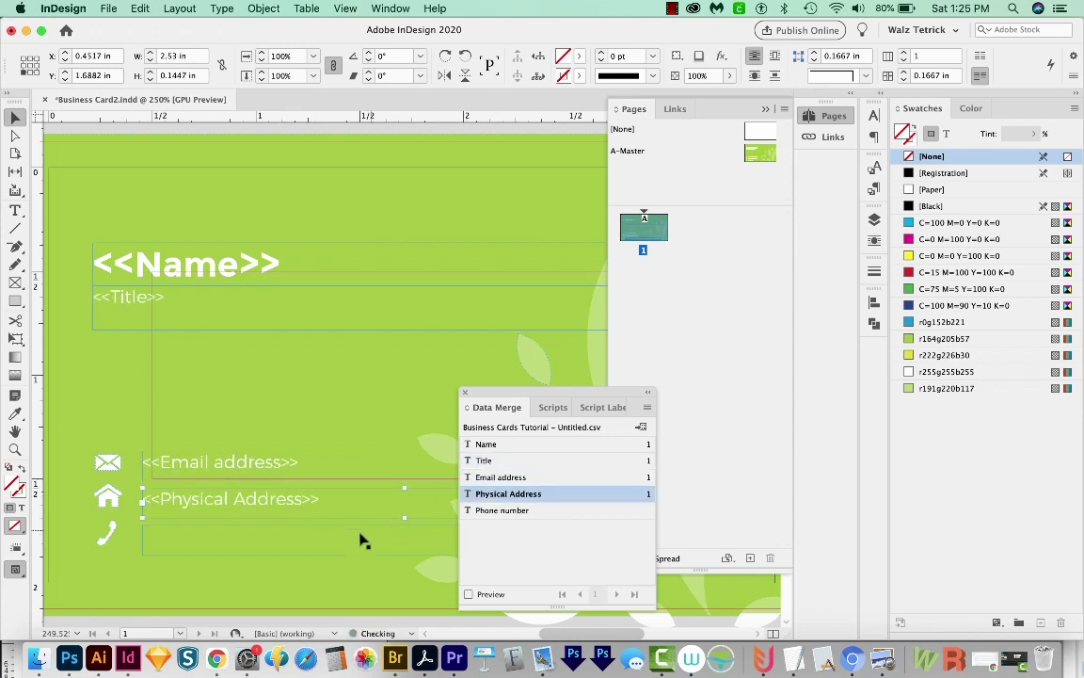
left_click(274, 554)
left_click(499, 514)
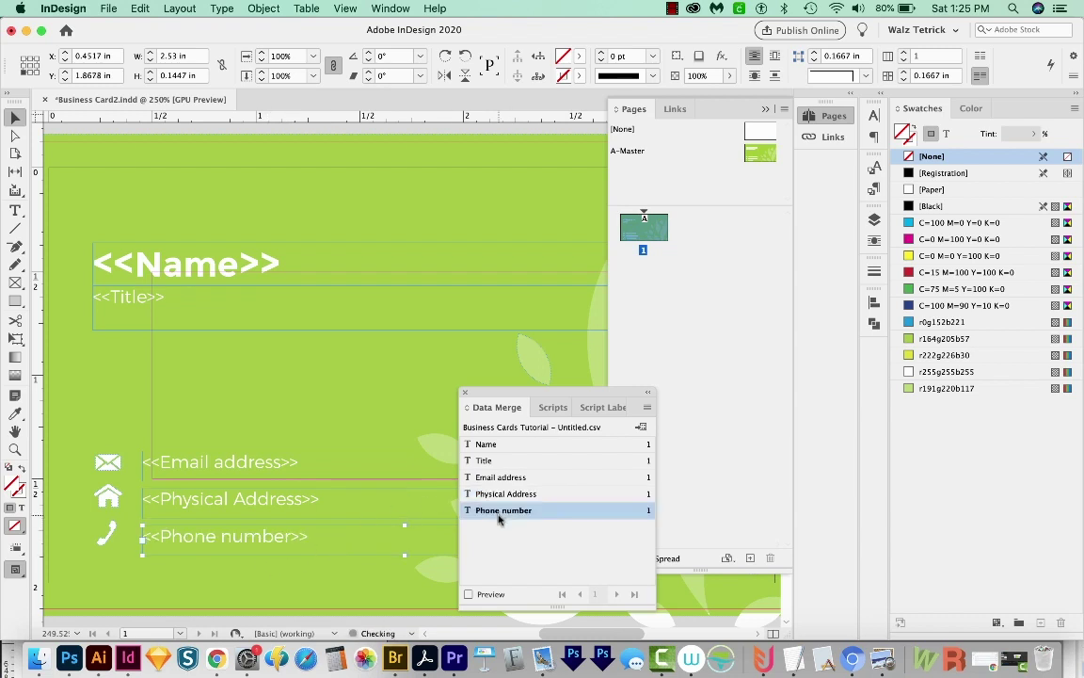
Zoom out and view the whole card in Preview mode without guides
key("super+minus")
key("super+minus")
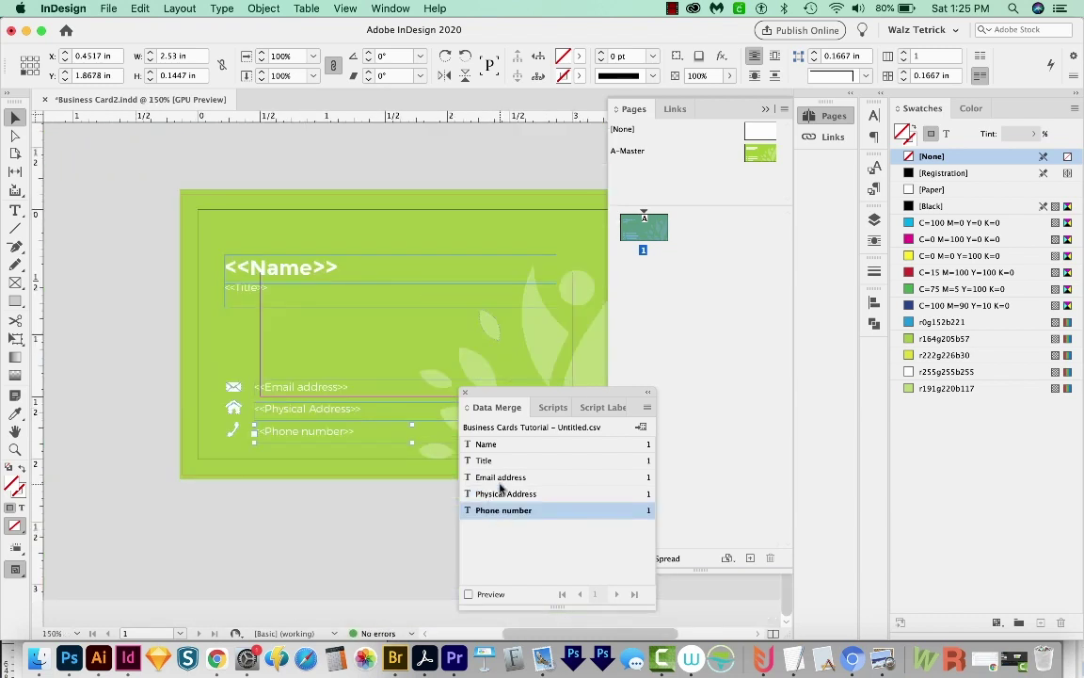
key("w")
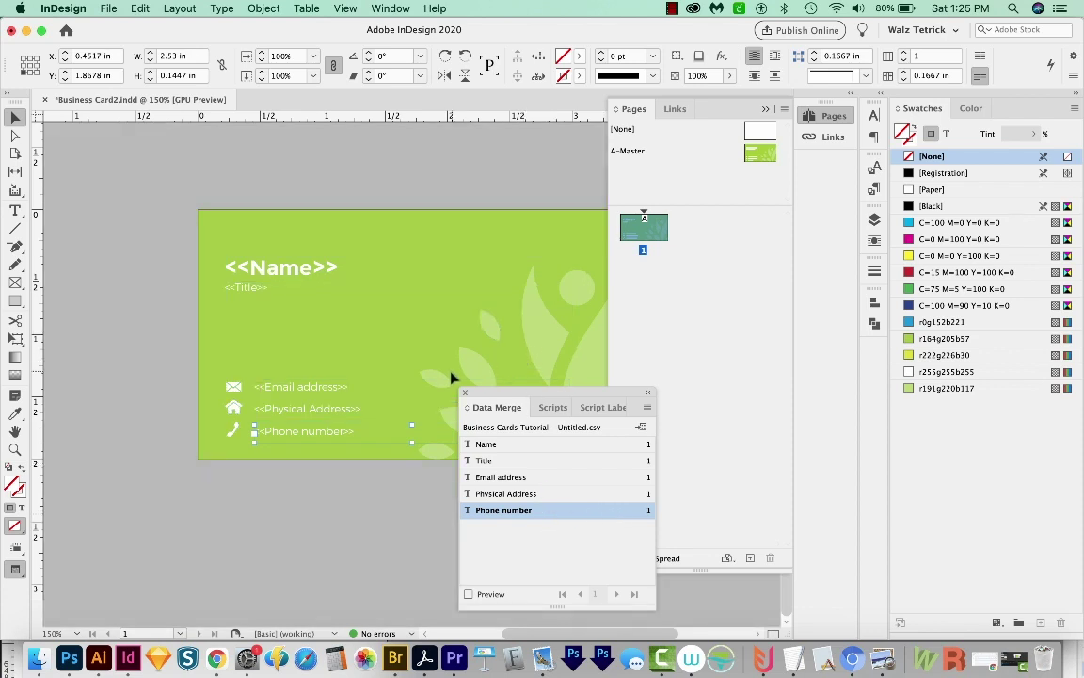
left_click_drag(508, 396, 678, 330)
left_click(302, 479)
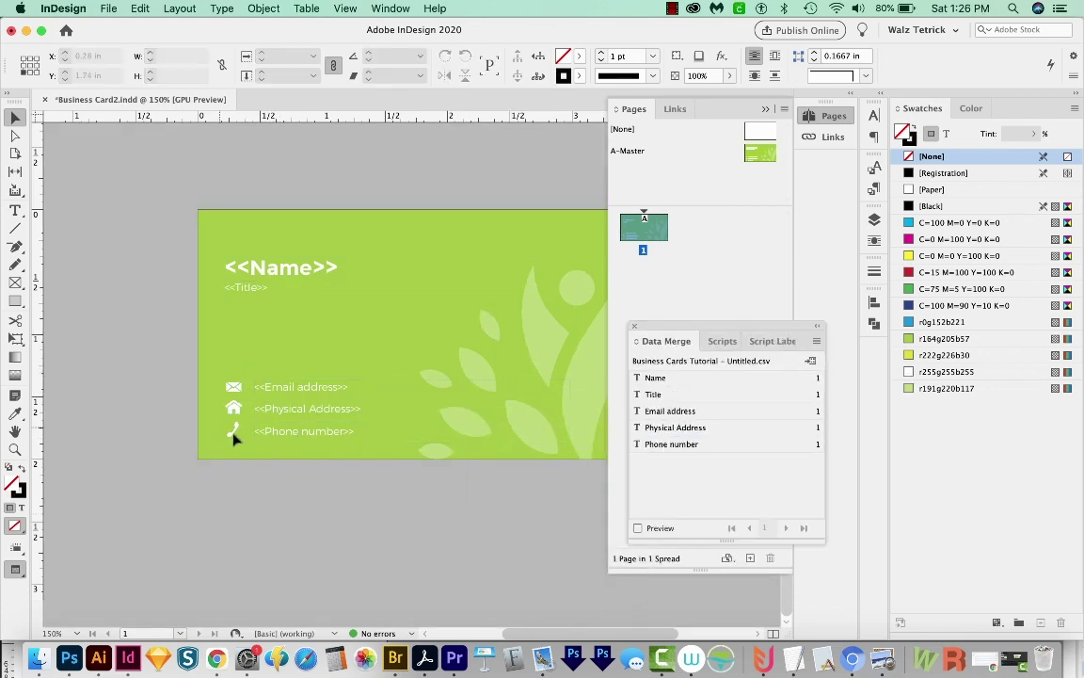
Nudge the master's phone number frame up to Y 1.8539 in and return to page 1
left_click_drag(770, 151, 648, 230)
double_click(746, 155)
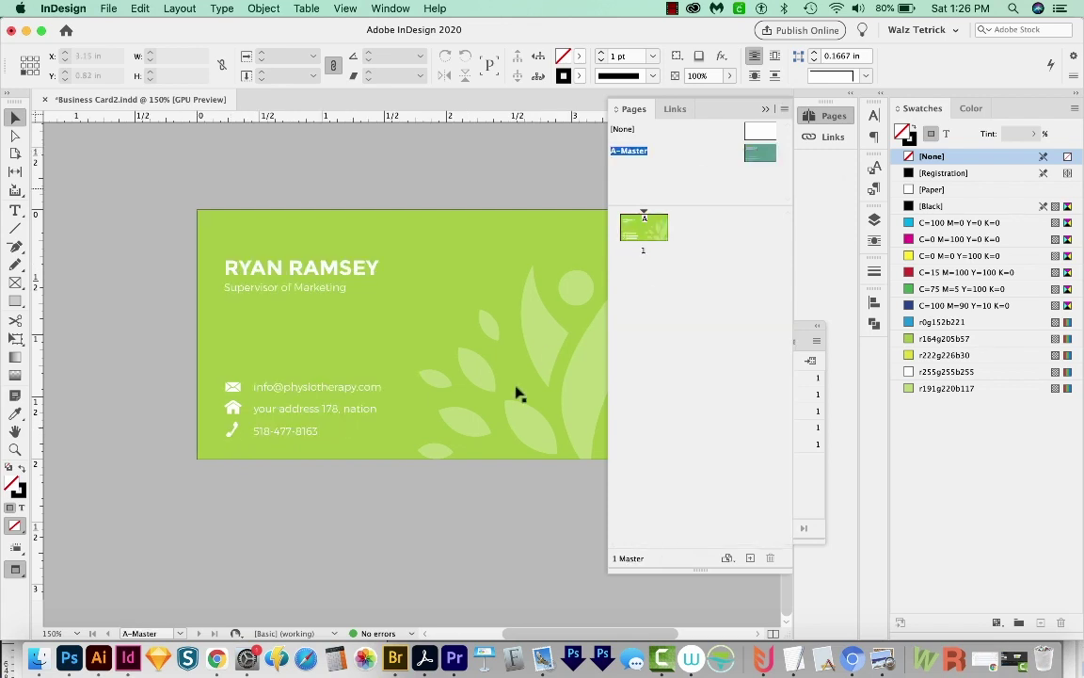
left_click(285, 438)
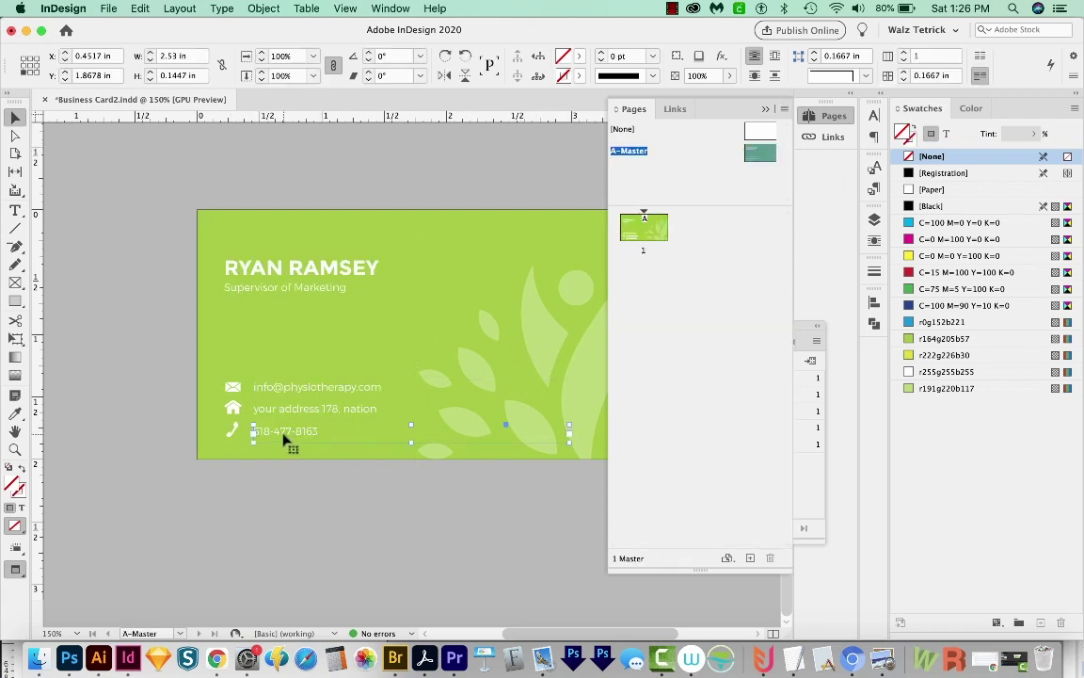
key("Up")
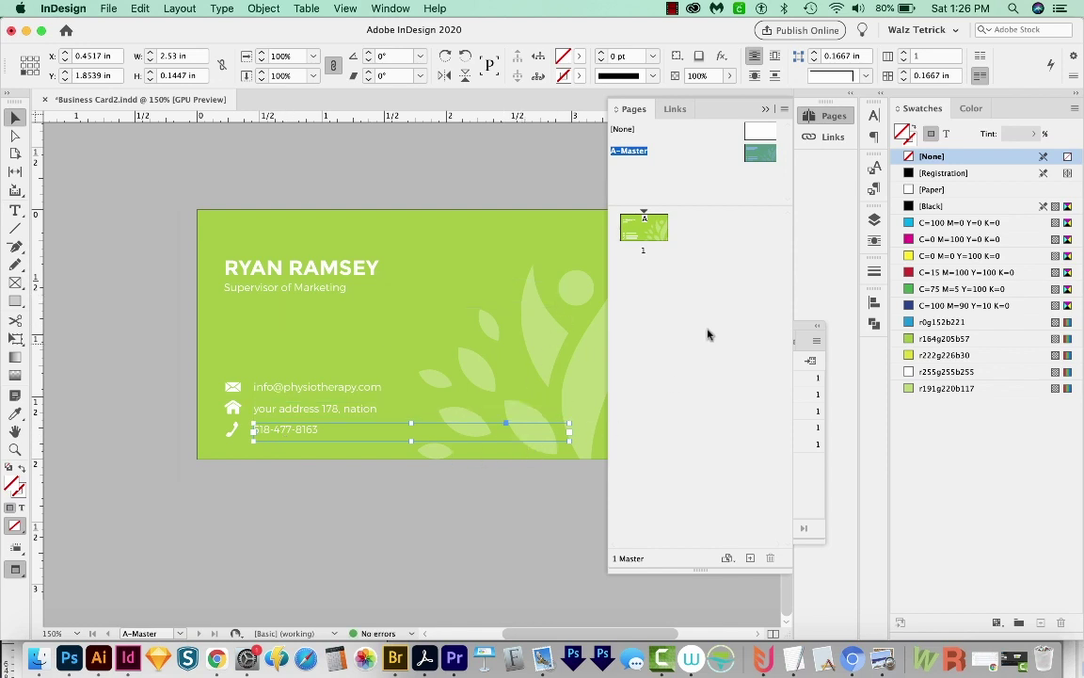
double_click(648, 229)
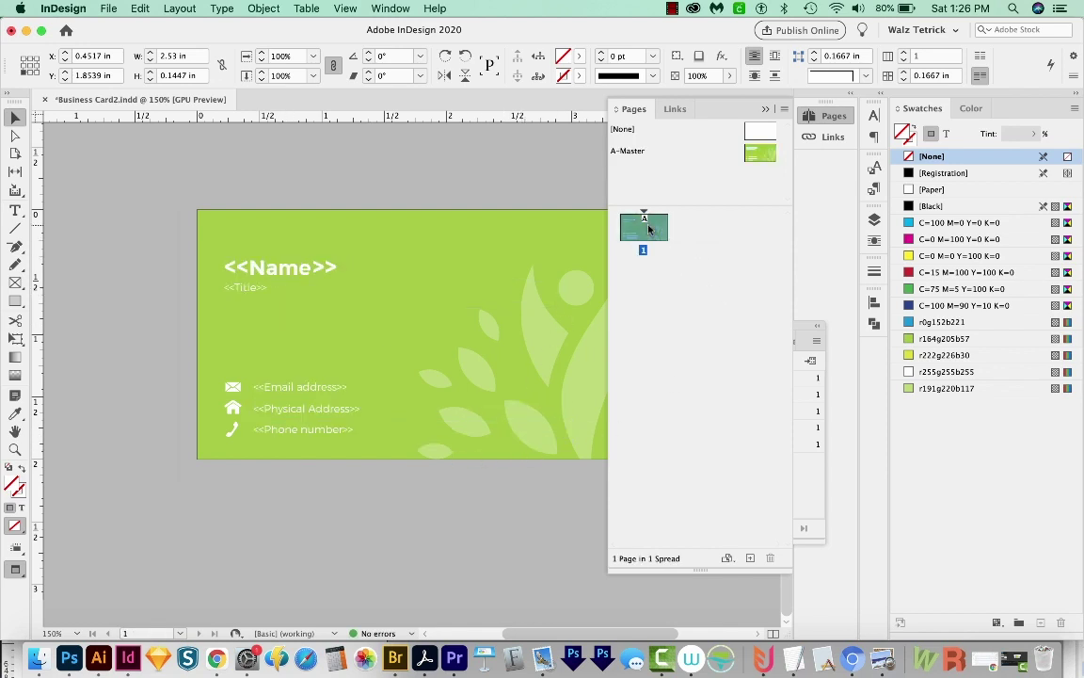
left_click(300, 414)
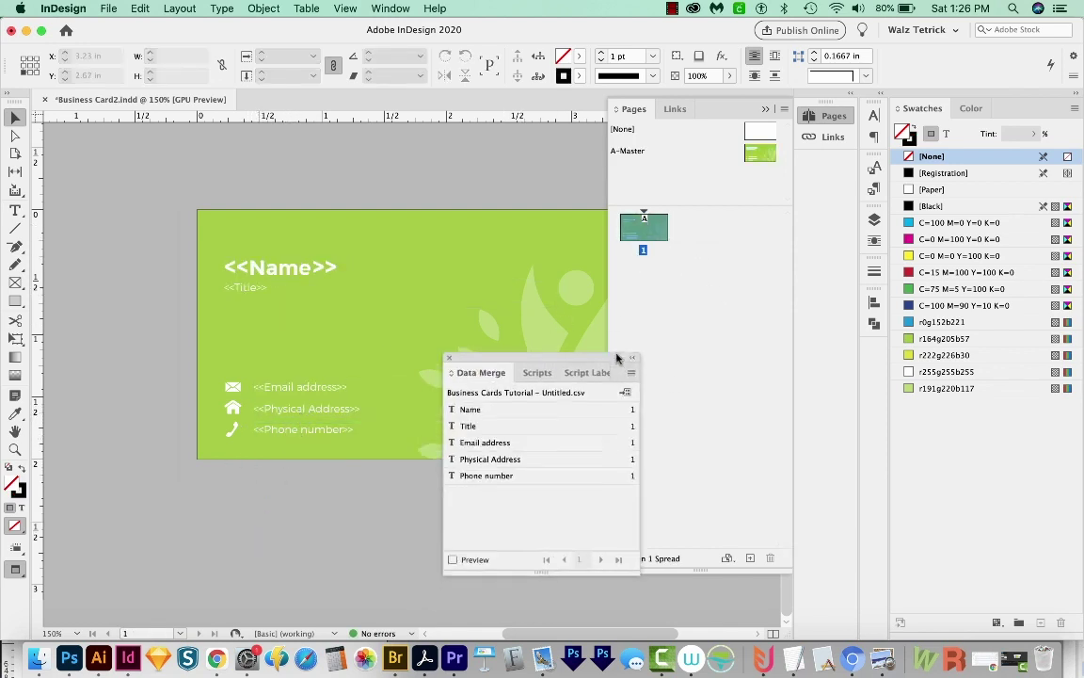
left_click_drag(617, 357, 759, 335)
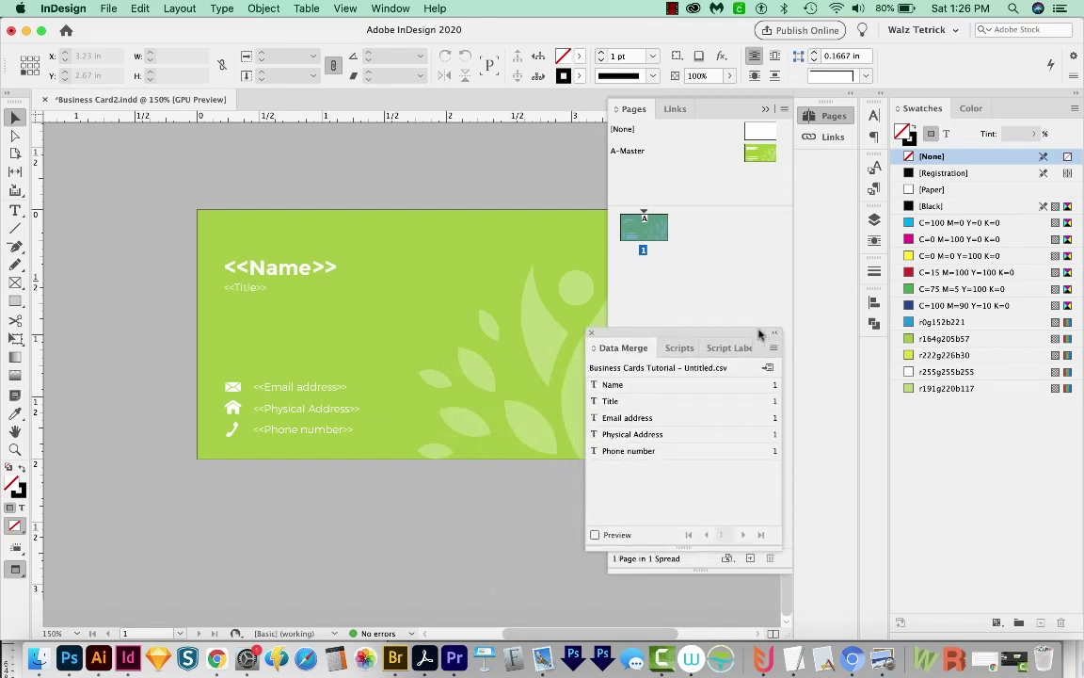
Turn on Data Merge preview and step forward to record 10, a Help desk assistant
left_click(595, 535)
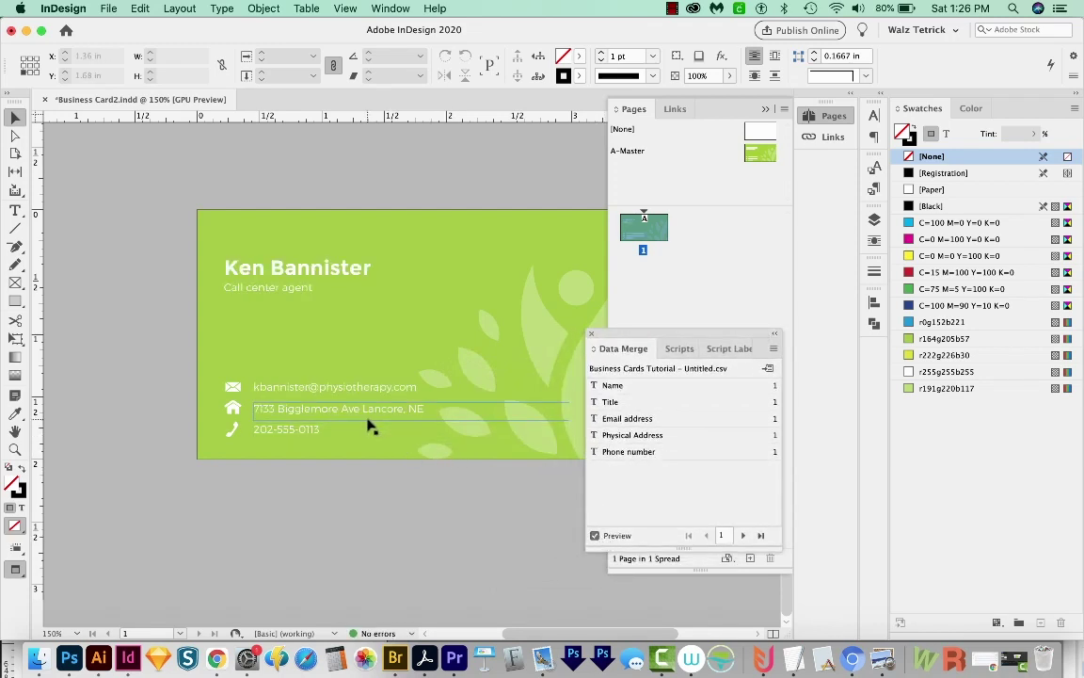
left_click(742, 535)
left_click(742, 536)
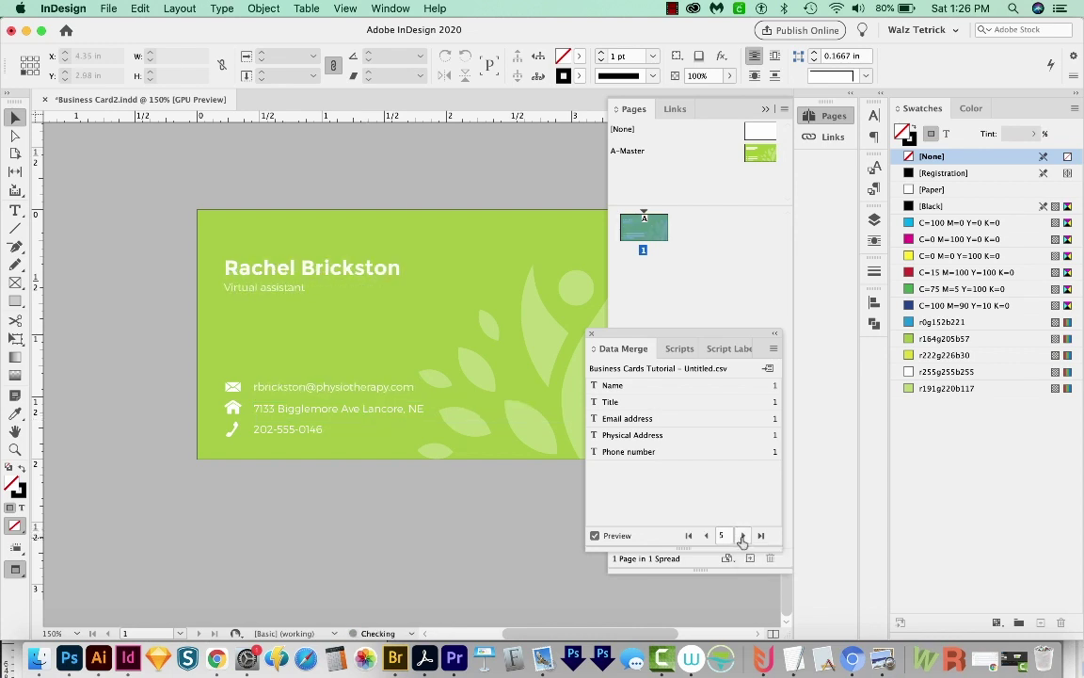
left_click(742, 535)
left_click(741, 536)
left_click(741, 535)
left_click(741, 535)
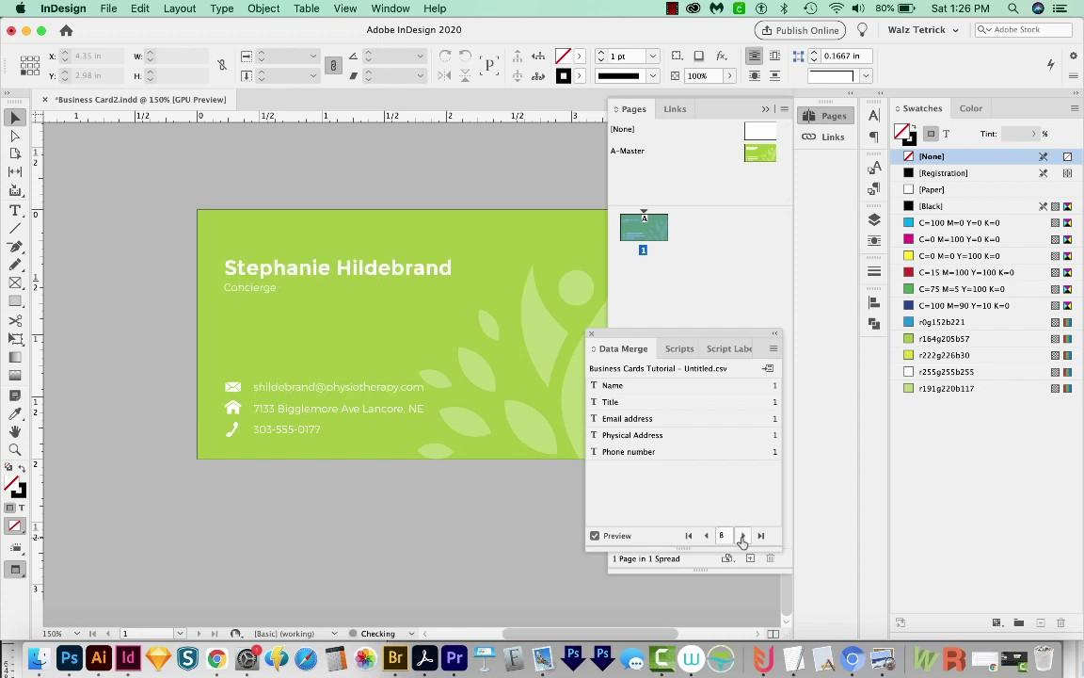
left_click(742, 536)
left_click(741, 535)
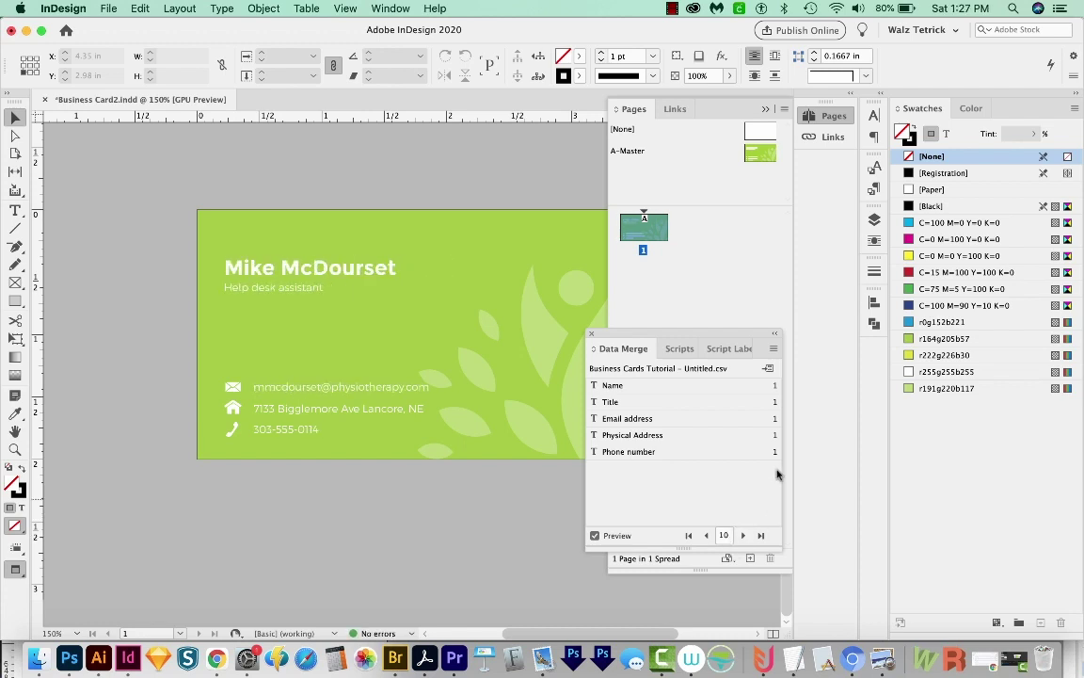
Merge all records into the new 46-page document Business Card2-1 and dismiss the overset notice
left_click(768, 370)
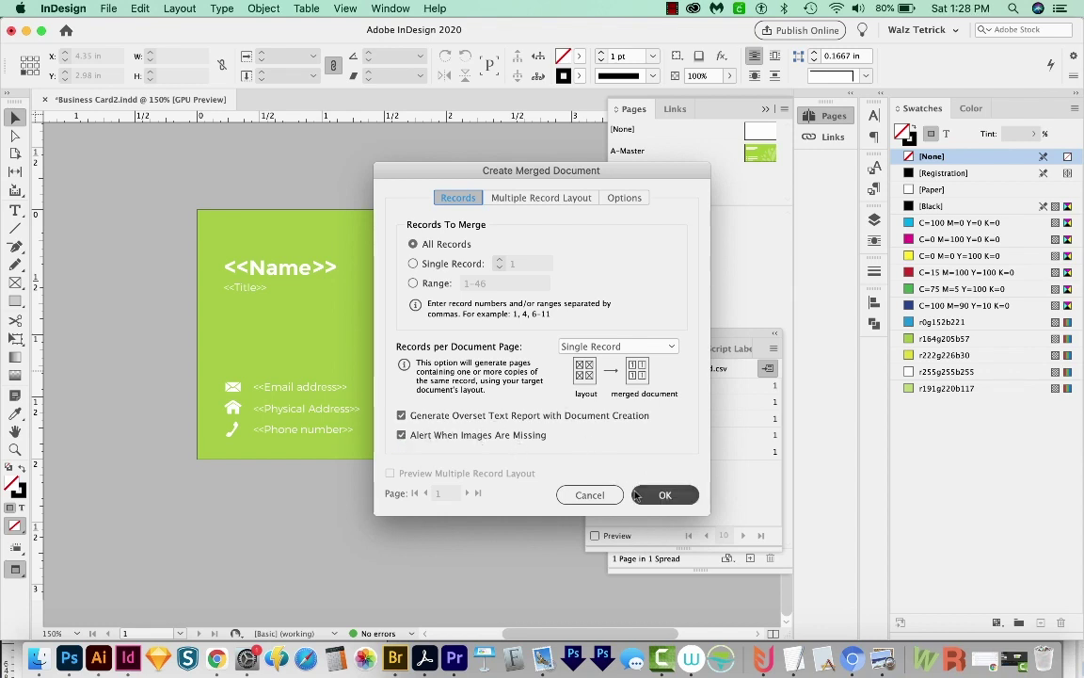
left_click(664, 495)
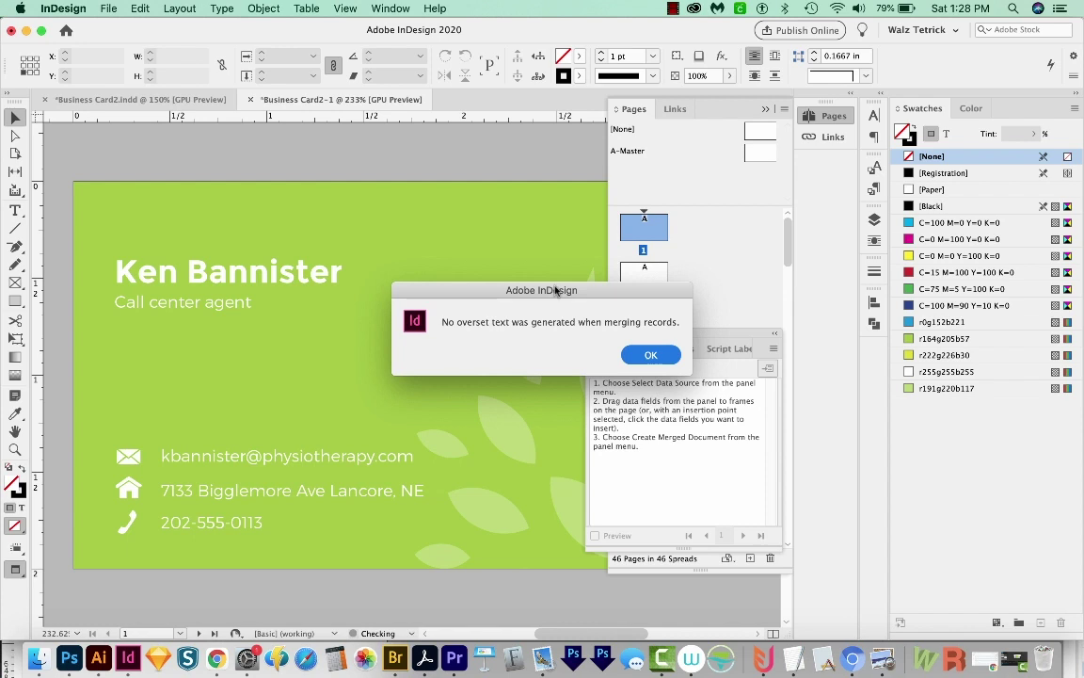
left_click_drag(556, 290, 672, 247)
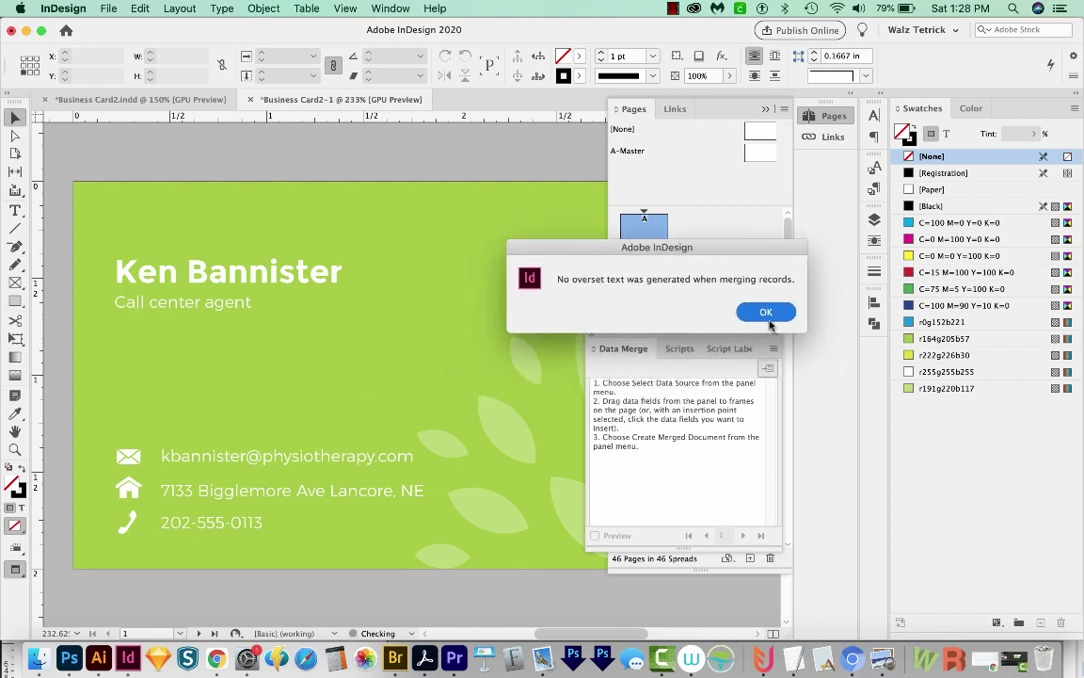
key("Return")
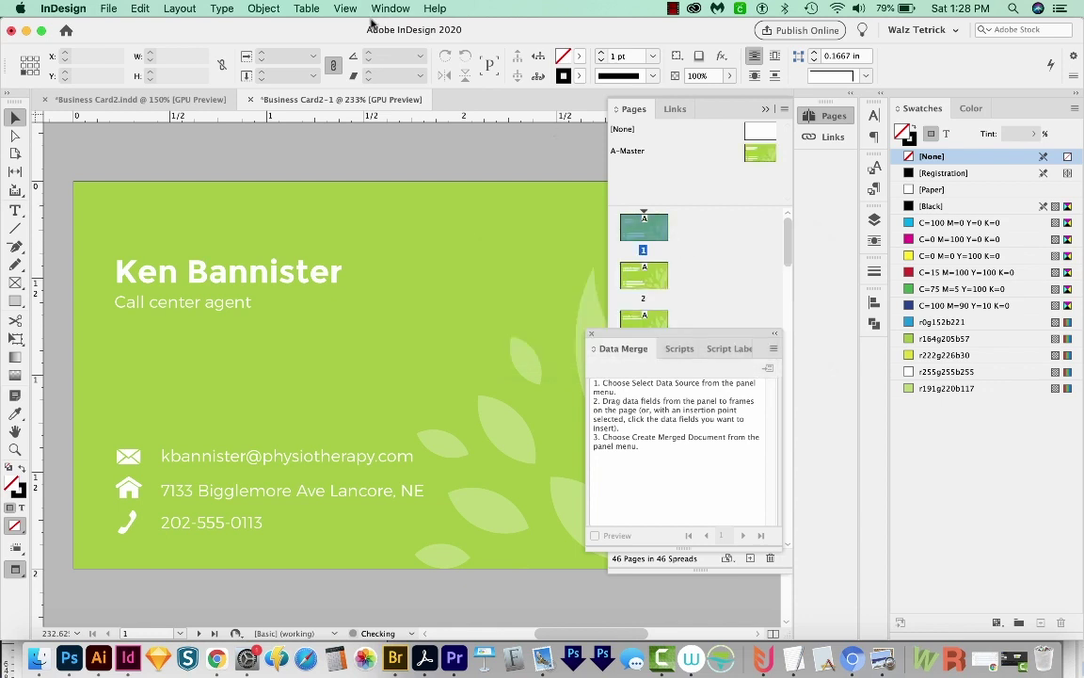
Widen the name text frame on Business Card2.indd's A-Master to about 3 inches
left_click(139, 100)
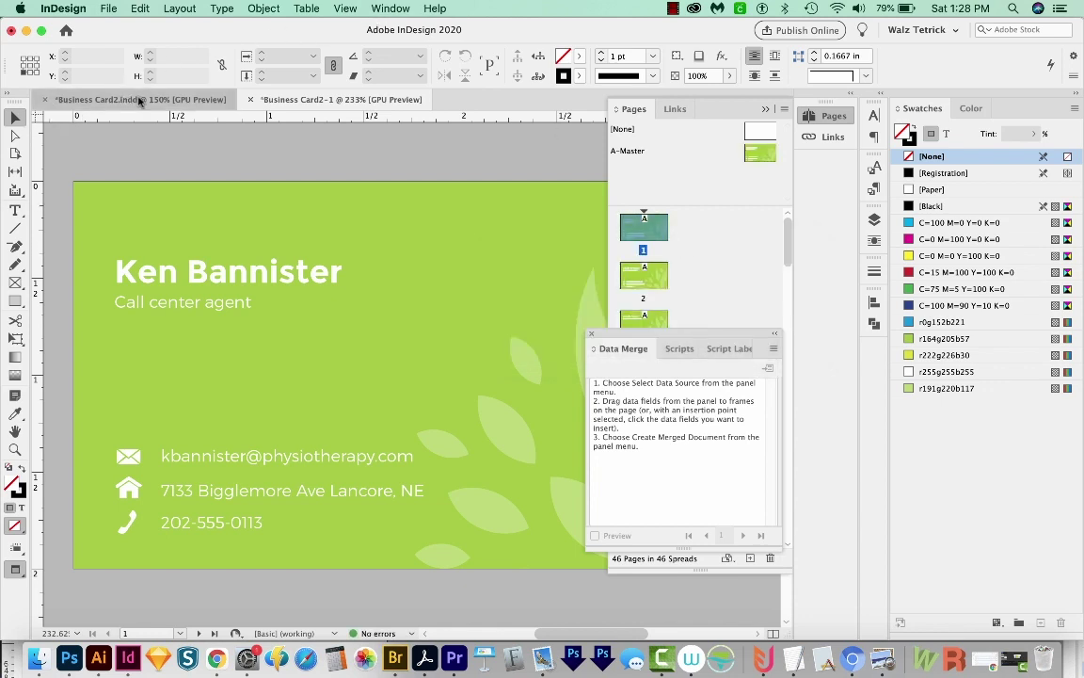
double_click(760, 156)
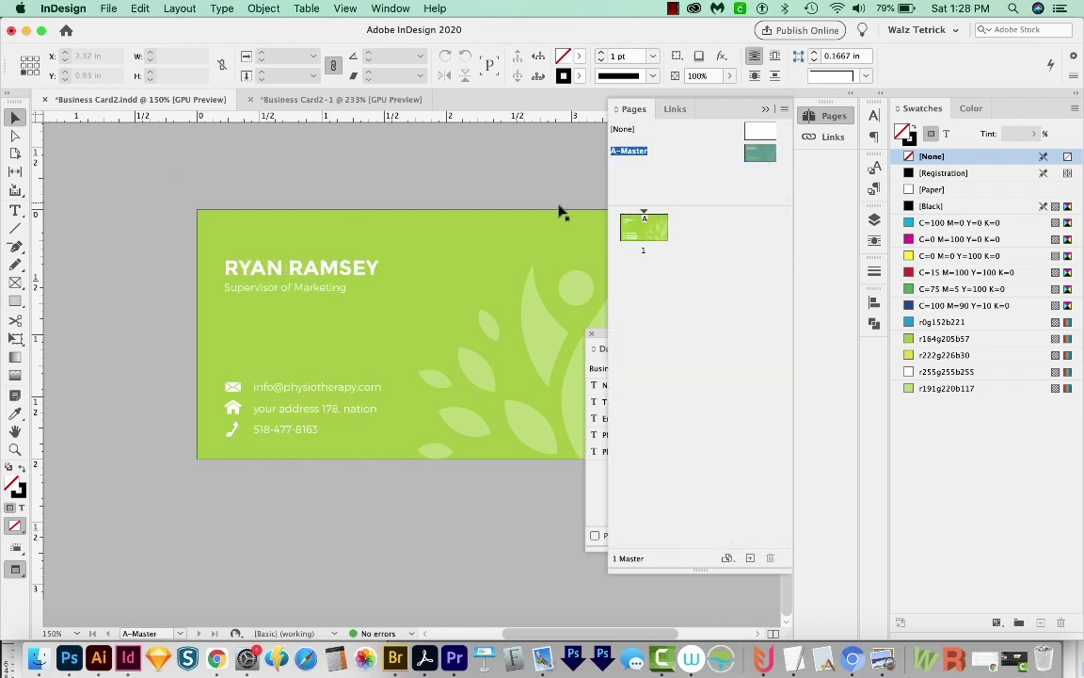
left_click(362, 272)
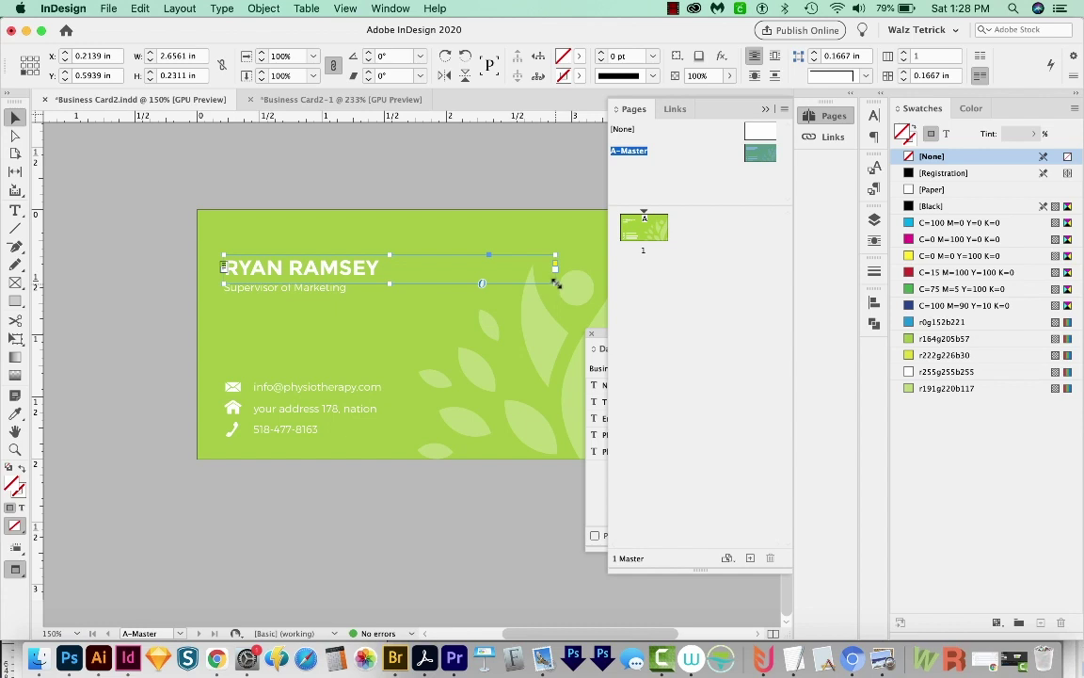
left_click_drag(555, 282, 599, 285)
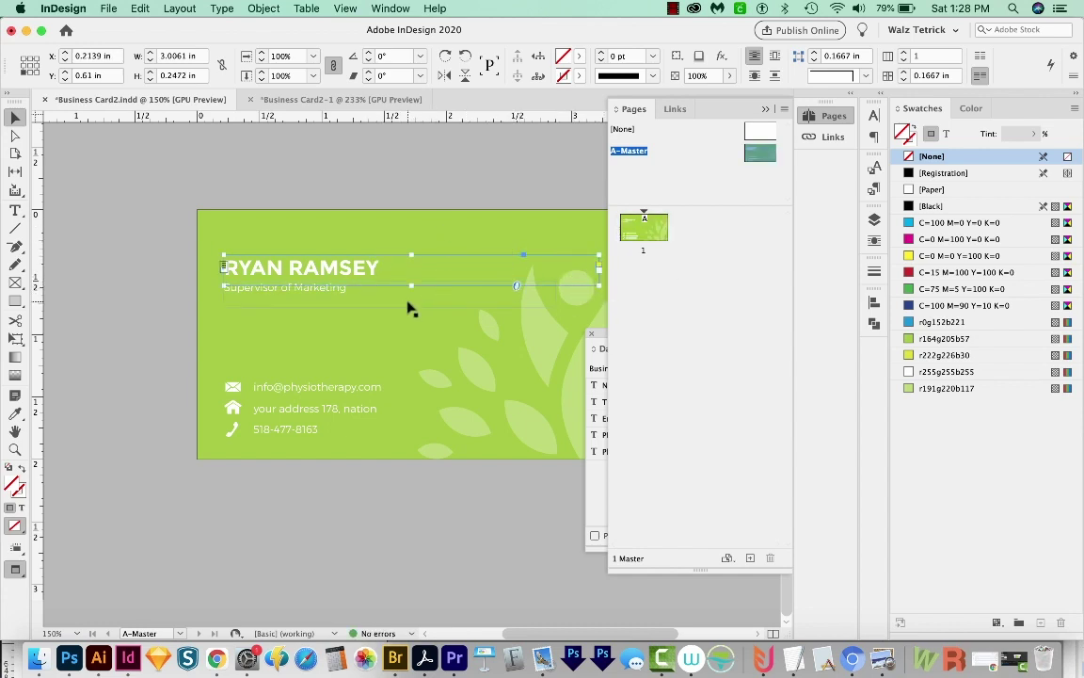
View page 46, the last merged card, in Business Card2-1
left_click(337, 101)
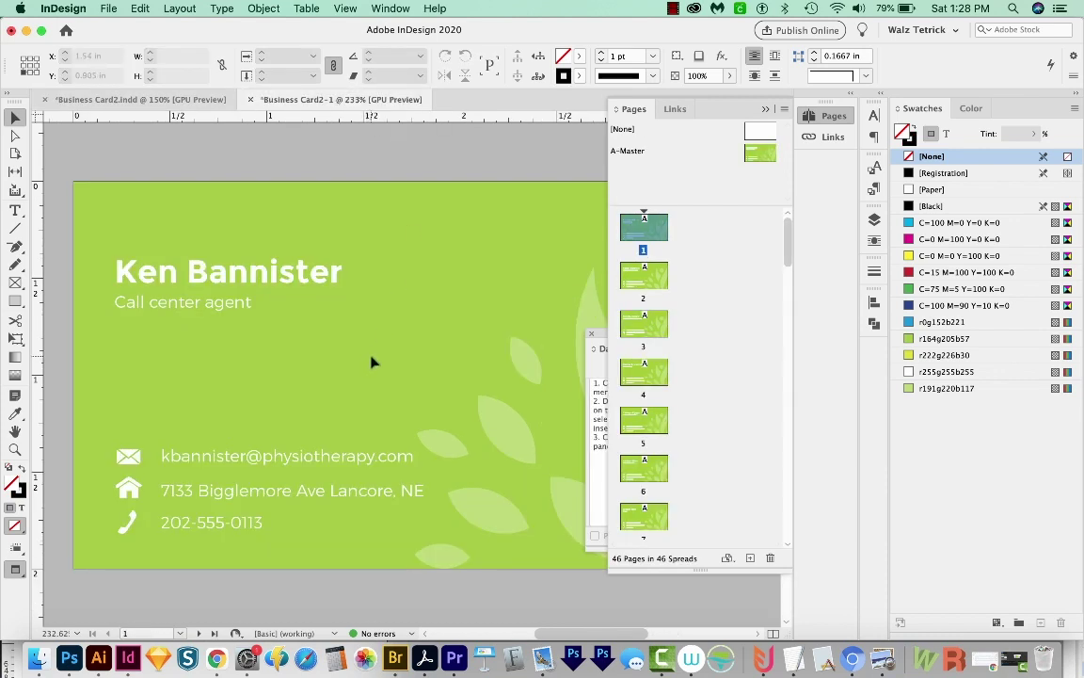
left_click_drag(789, 241, 756, 528)
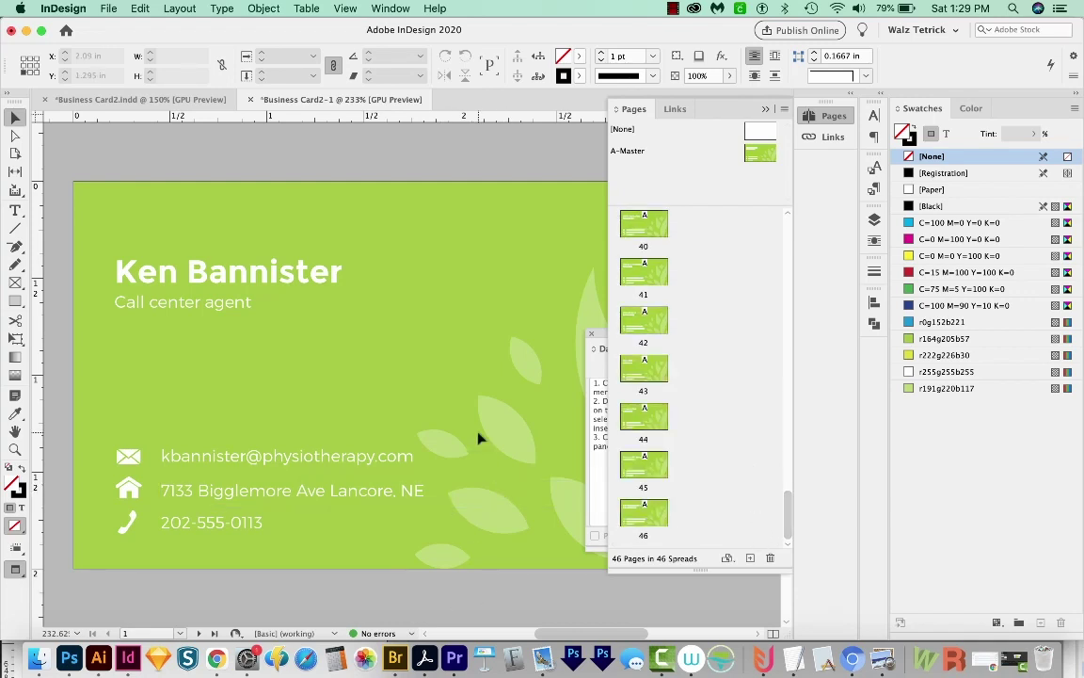
double_click(643, 513)
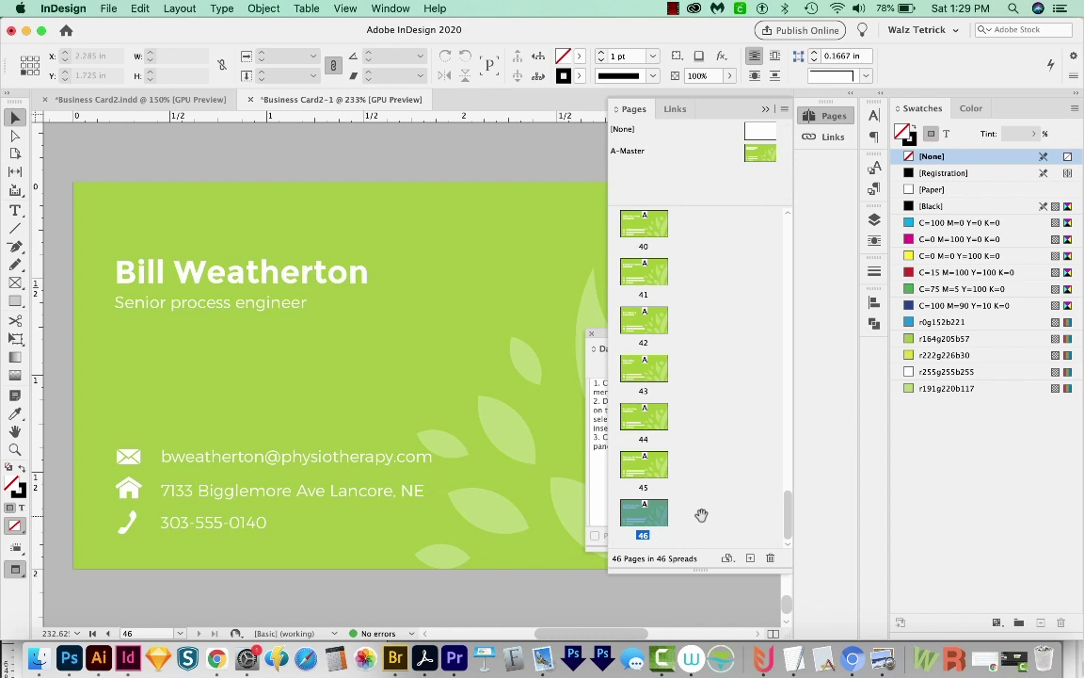
Export an Adobe PDF (Print) with crop marks and the document's bleed settings
left_click(109, 8)
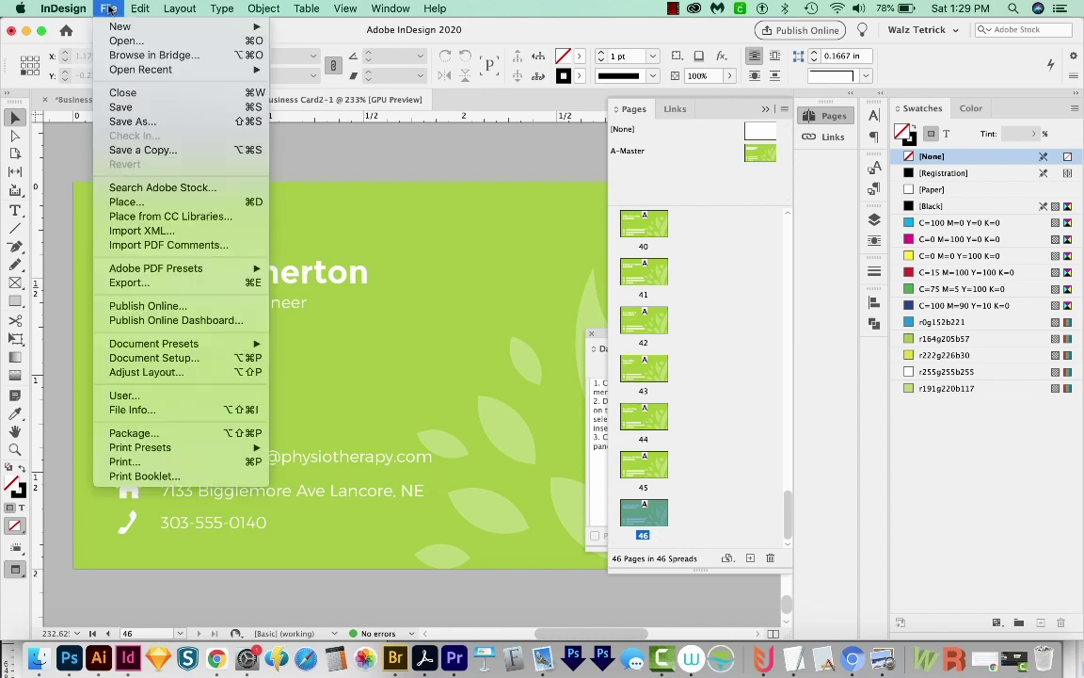
left_click(162, 281)
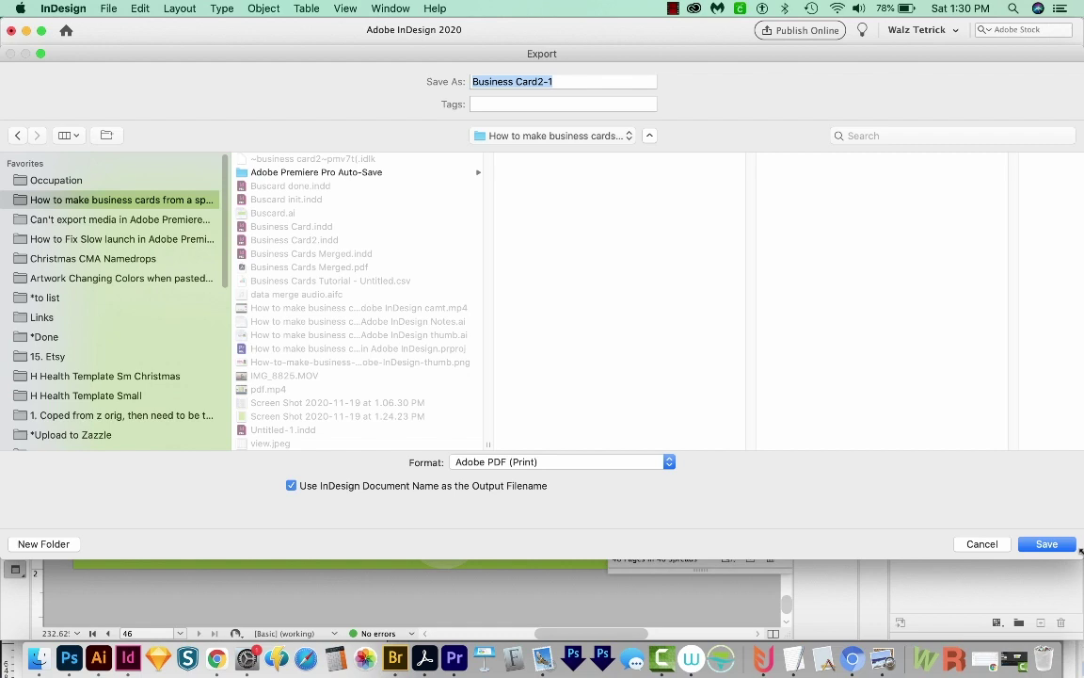
left_click(1046, 545)
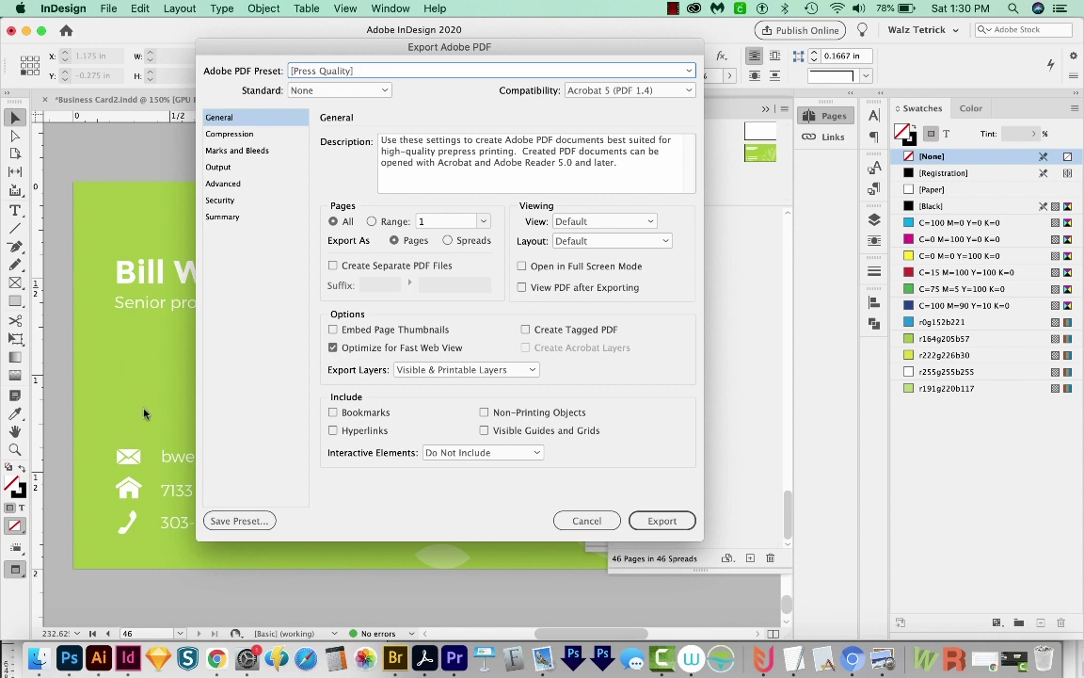
left_click(256, 151)
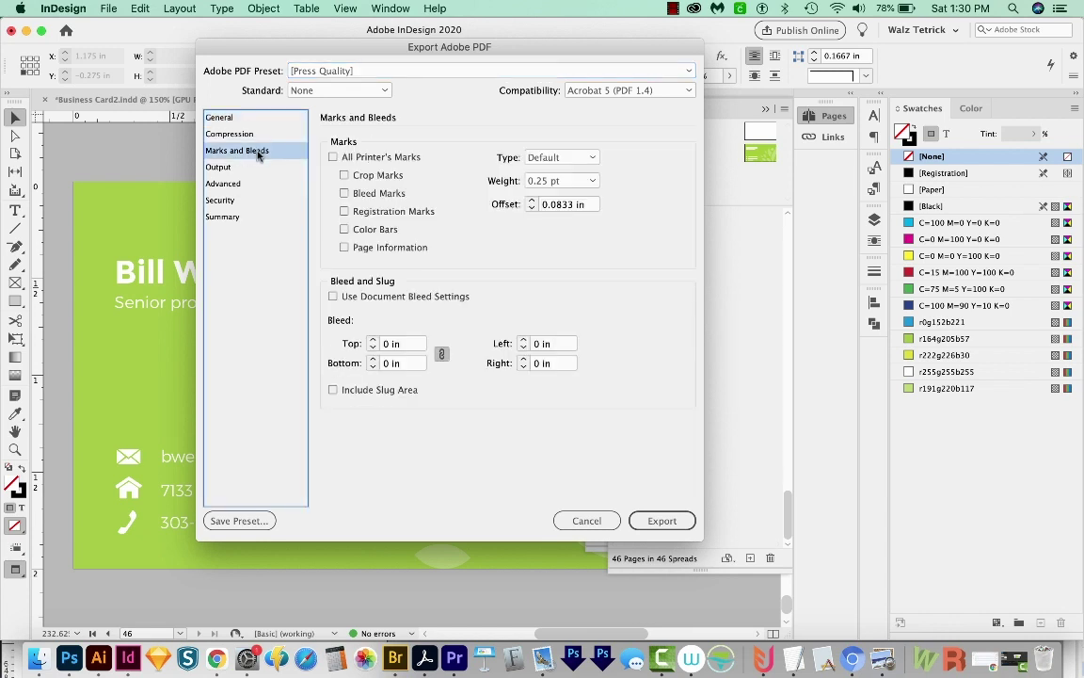
left_click(344, 176)
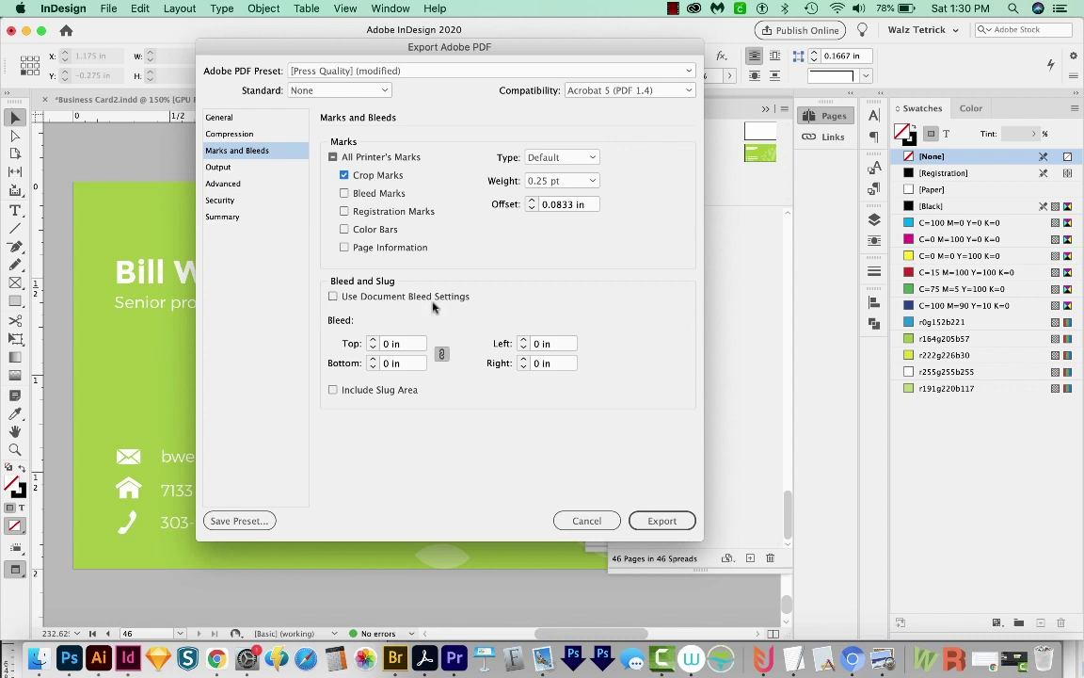
left_click(333, 297)
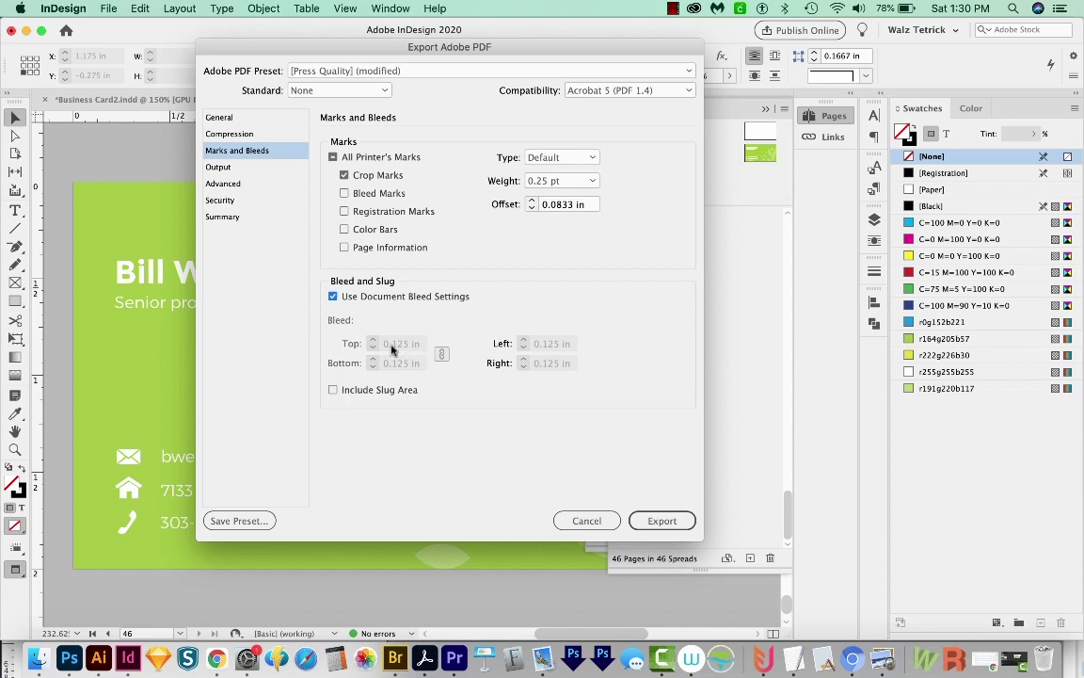
left_click(660, 520)
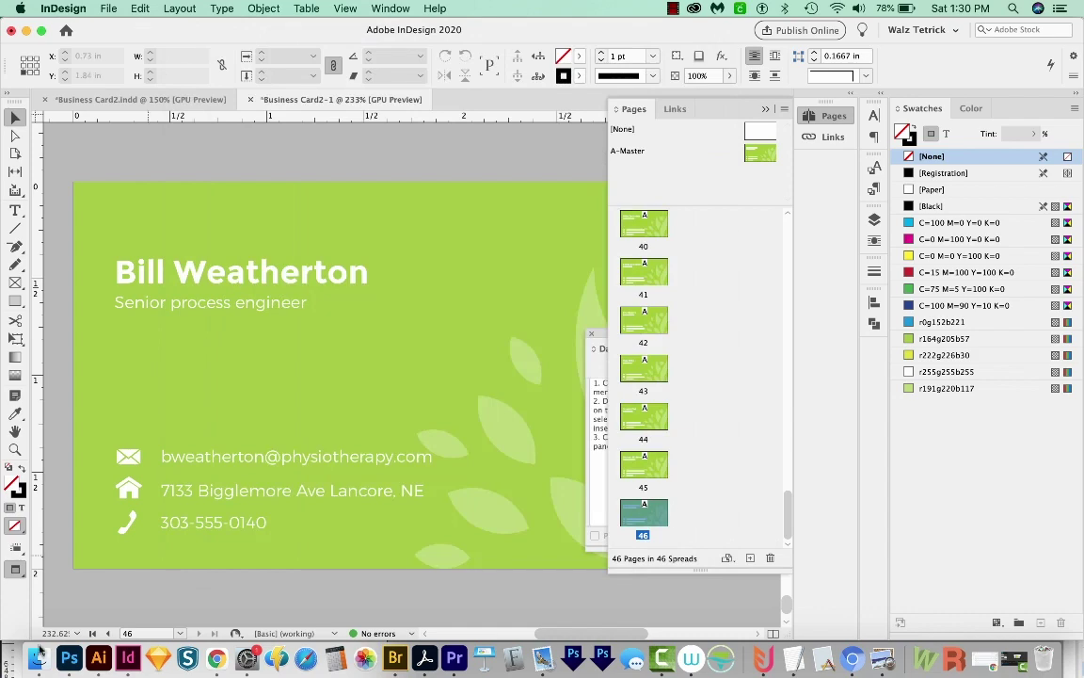
Find Business Card2-1.pdf in Finder's list view and open it
left_click(38, 658)
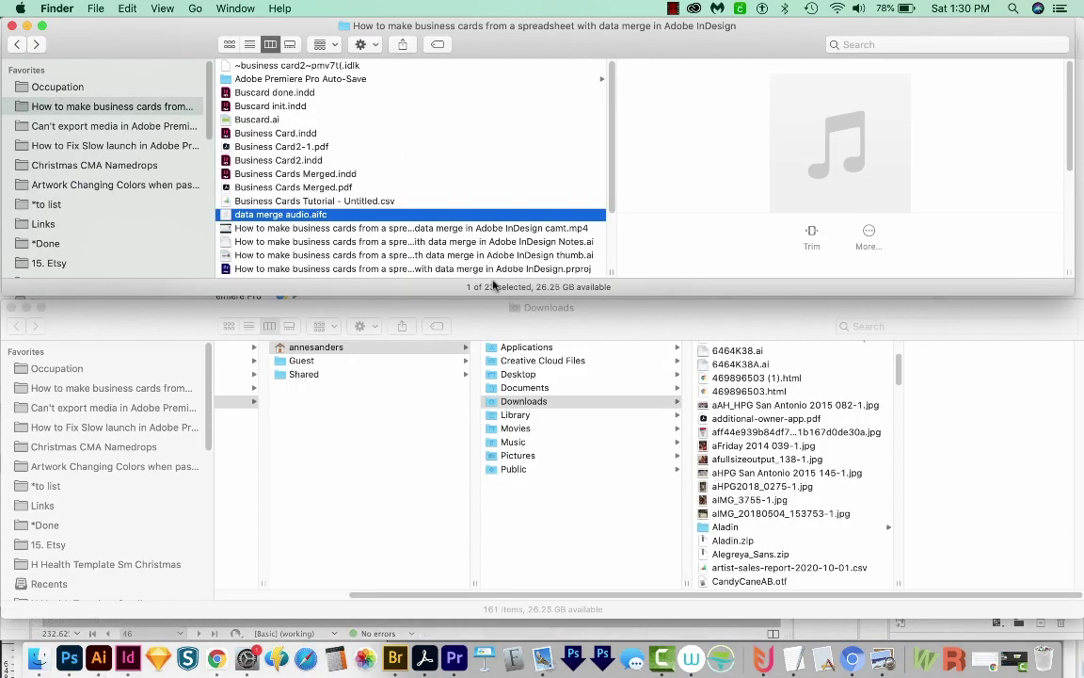
key("super+2")
left_click(242, 170)
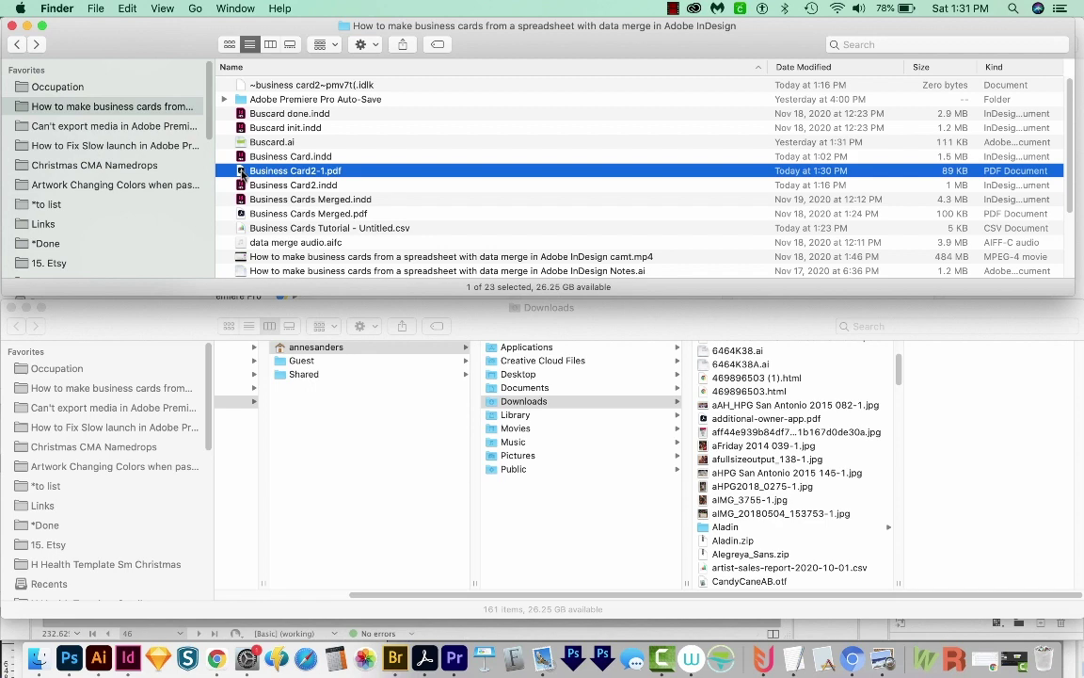
double_click(243, 170)
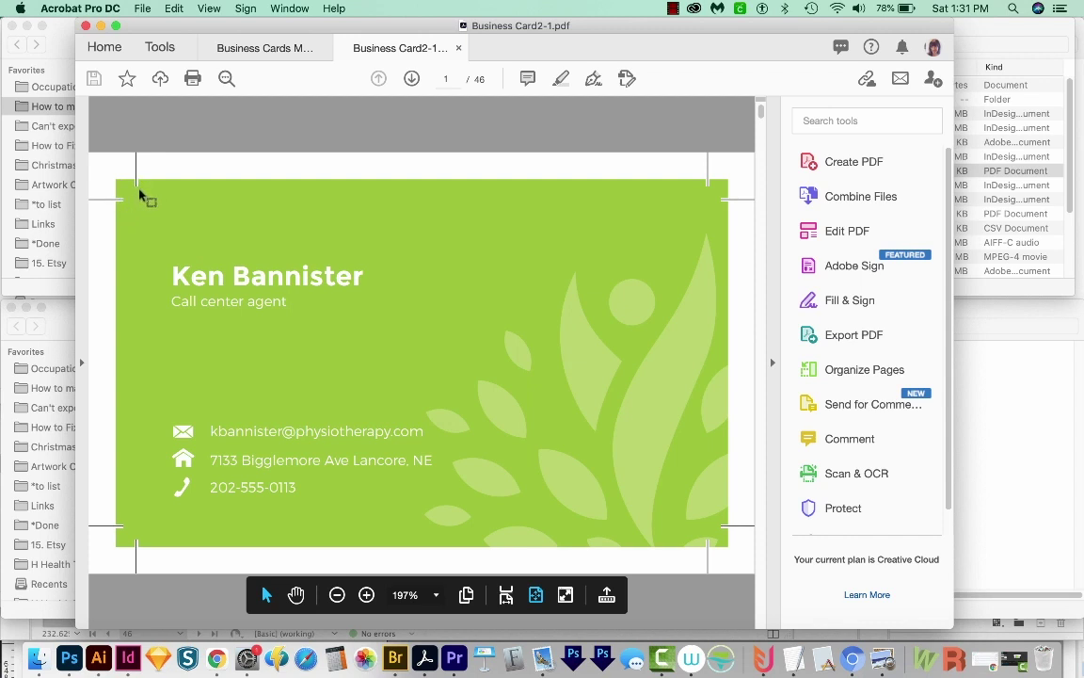
Check the 46 cropped cards in Acrobat and shift the PDF window slightly right
mouse_move(132, 534)
mouse_move(762, 113)
left_mouse_down()
mouse_move(763, 388)
mouse_move(764, 102)
left_mouse_up()
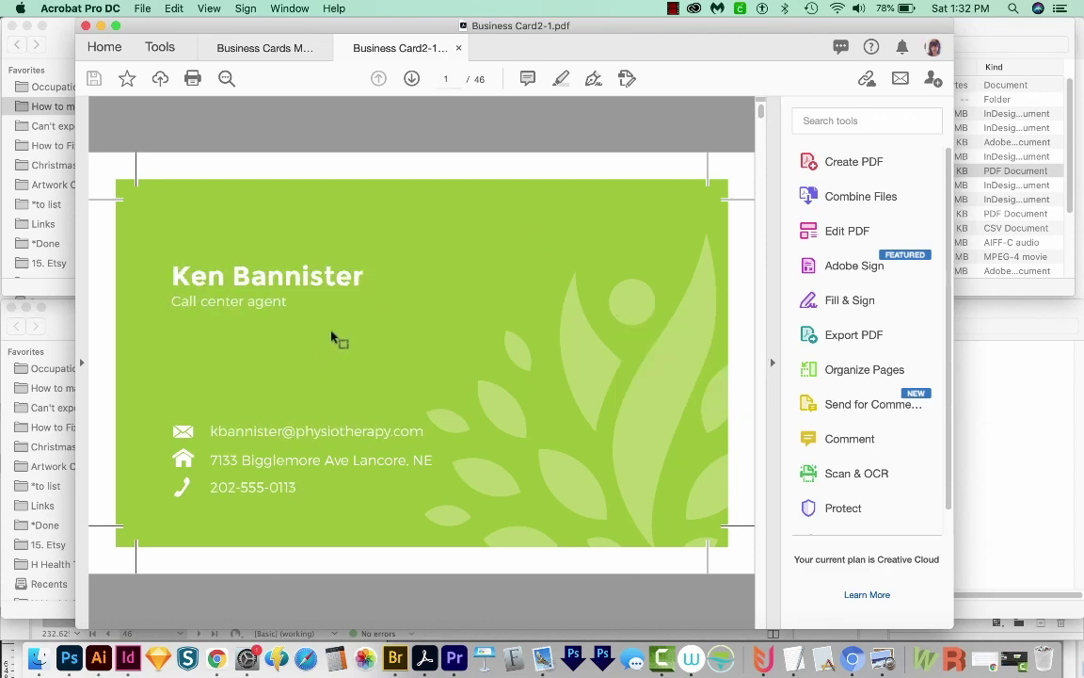
left_click_drag(672, 36, 742, 36)
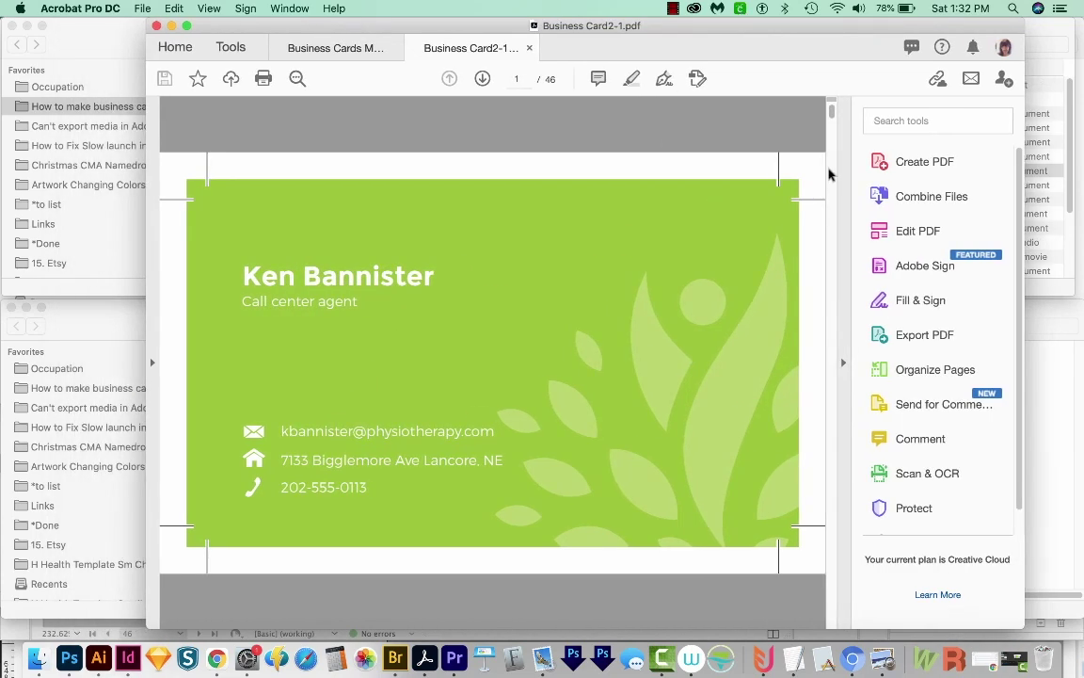